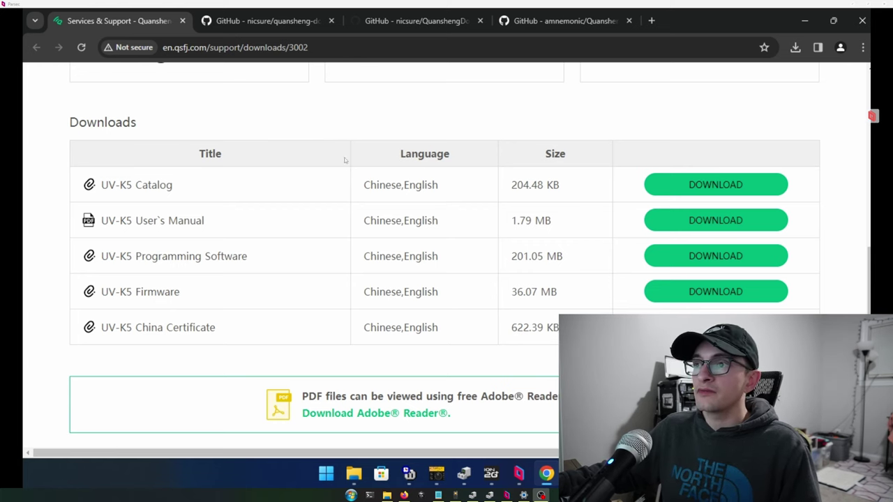
Download the UV-K5 Firmware V31 zip (36.1 MB), keeping it despite Chrome's insecure-download warning.
drag(309, 46, 162, 47)
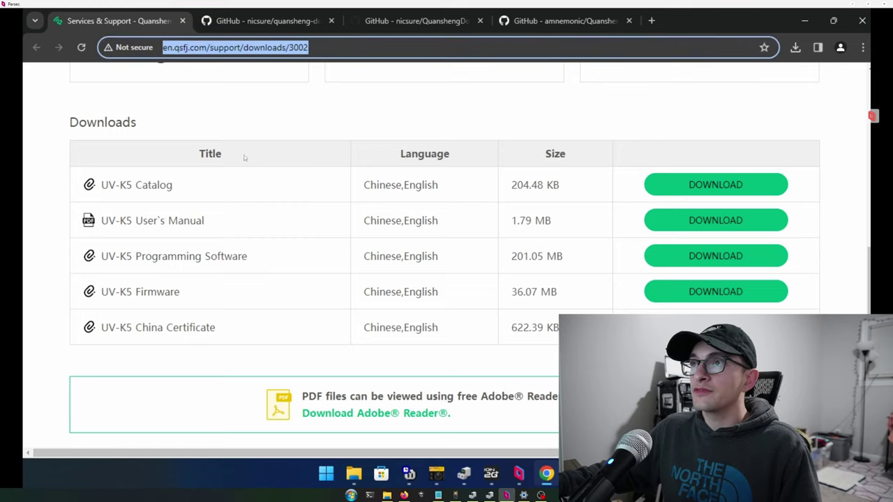
scroll(261, 183, up, 10)
scroll(265, 187, down, 10)
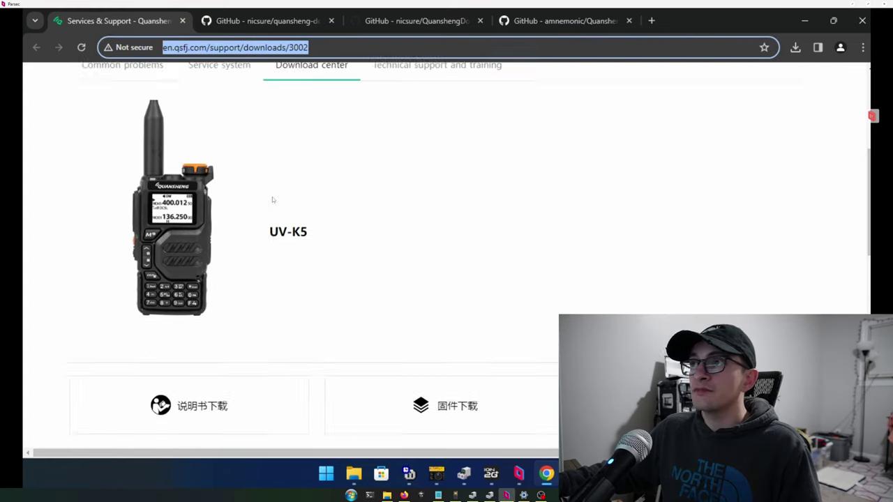
click(286, 234)
scroll(316, 236, down, 2)
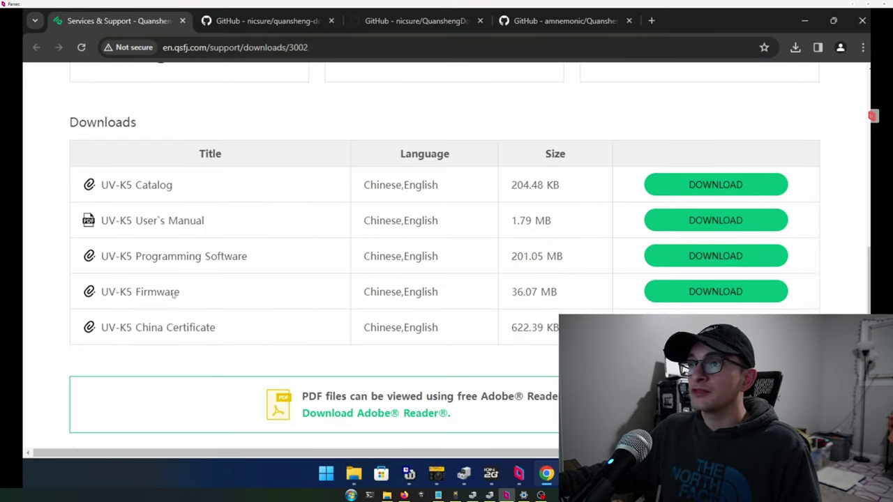
drag(80, 297, 187, 292)
drag(244, 296, 687, 292)
click(687, 292)
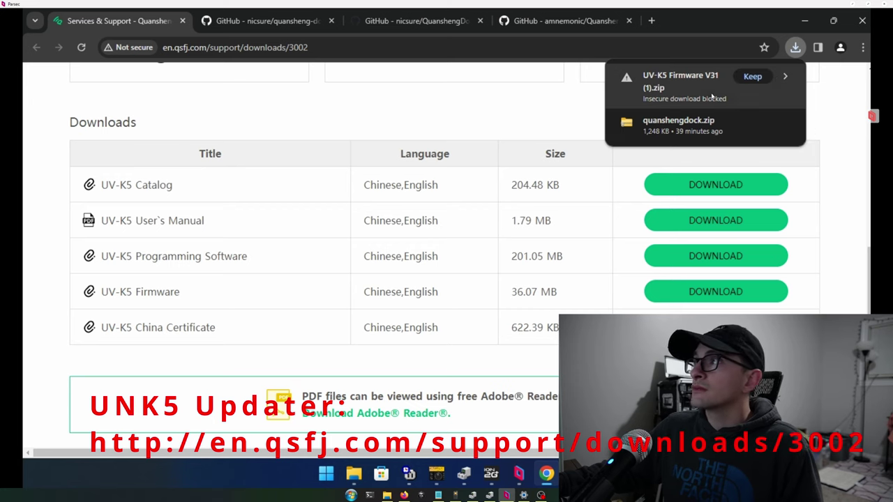
click(753, 77)
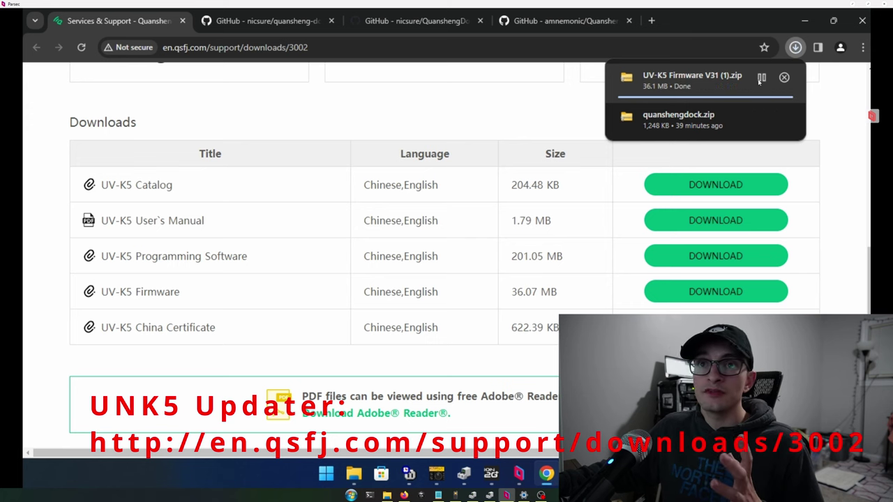
Download firmware.packed.bin (54.8 KB) from the link in the quansheng-dock-fw README.
click(269, 21)
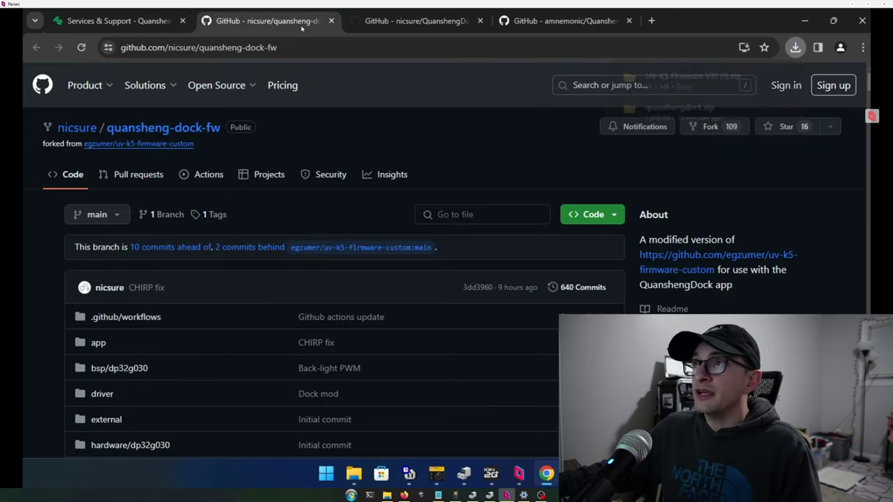
scroll(294, 141, down, 9)
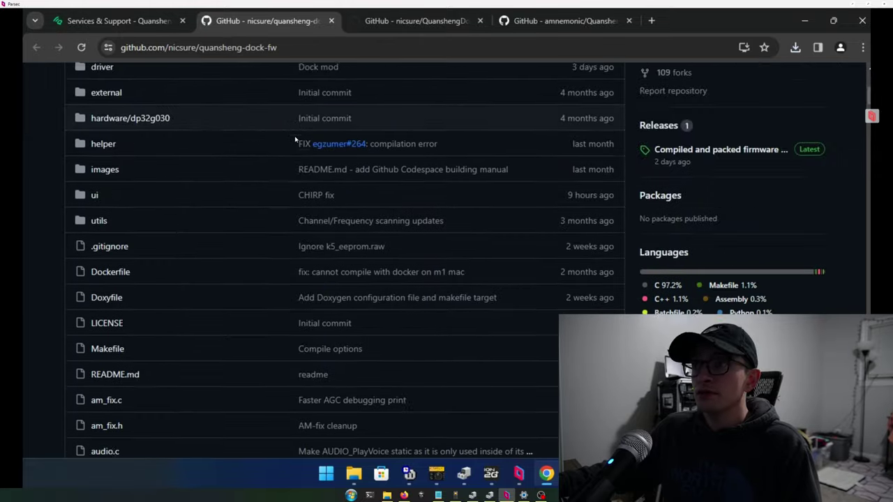
scroll(294, 141, down, 4)
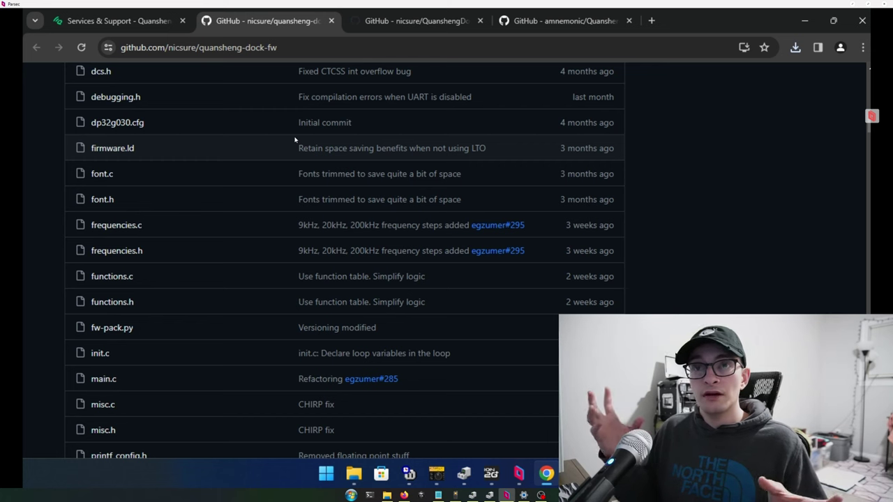
scroll(377, 135, down, 9)
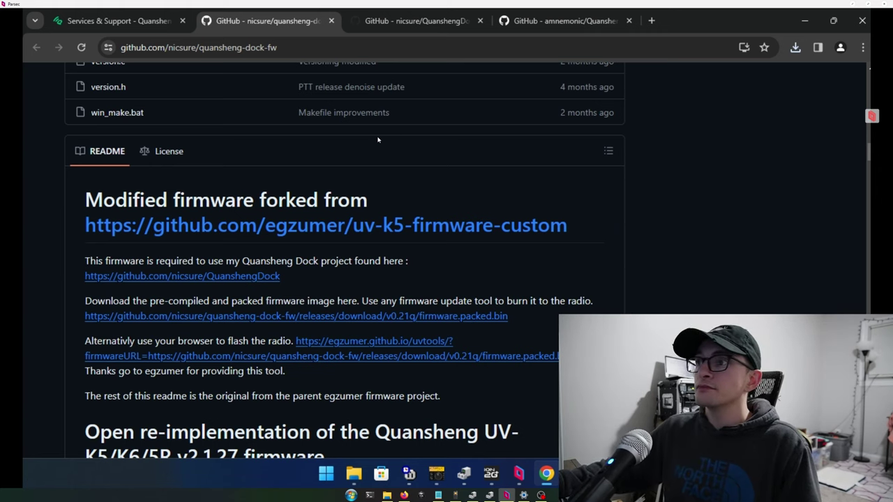
scroll(377, 141, down, 1)
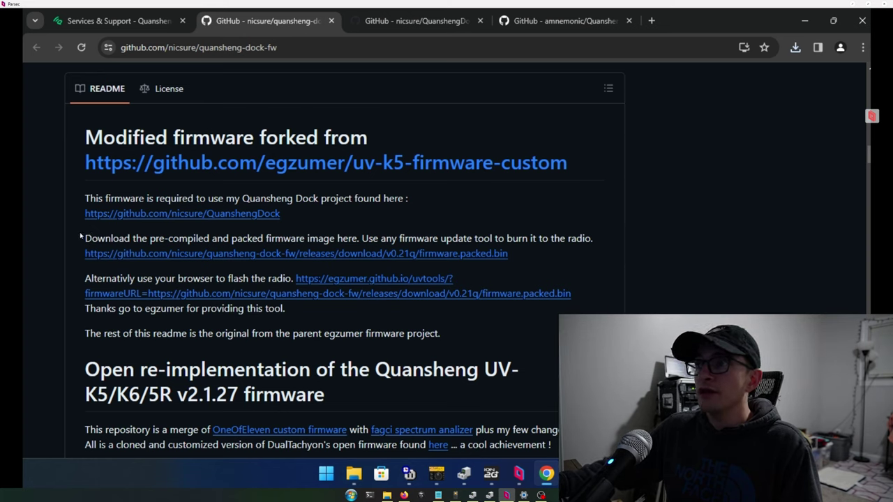
drag(81, 238, 470, 263)
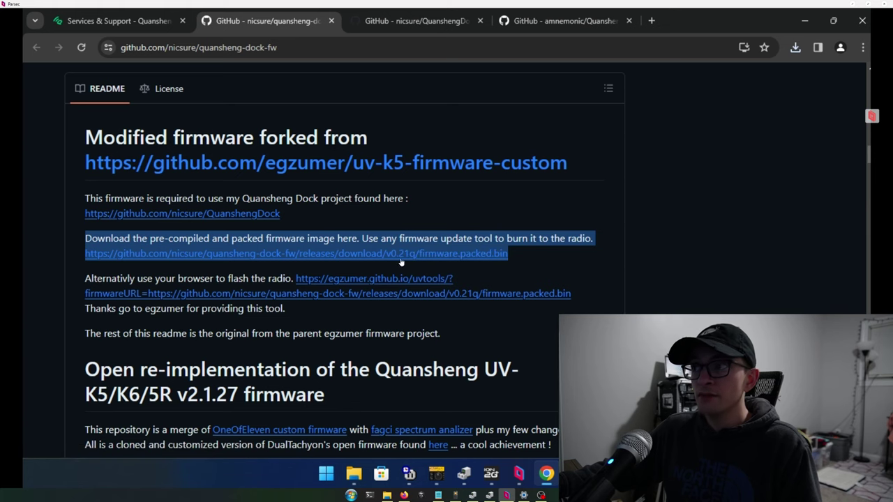
click(340, 254)
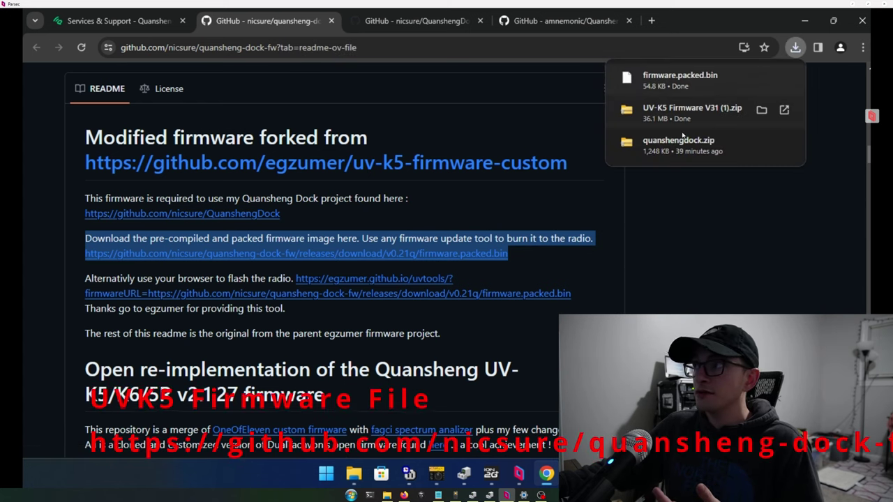
click(616, 286)
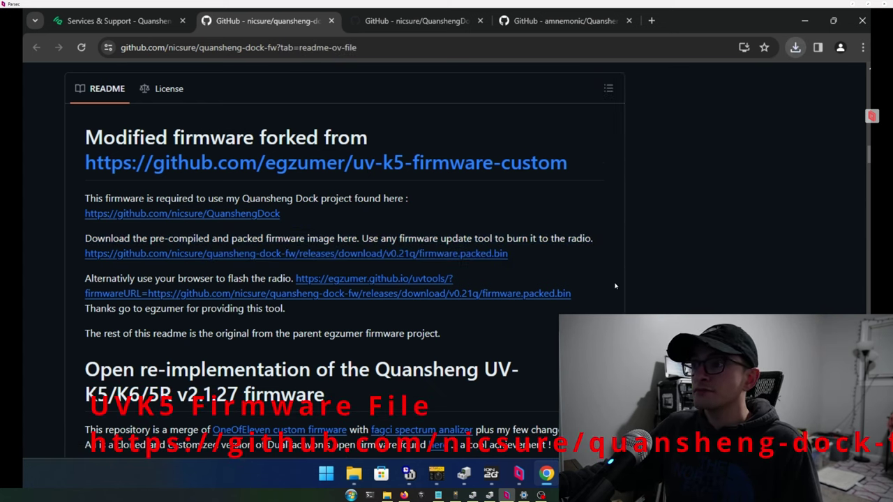
scroll(616, 286, down, 4)
scroll(616, 286, up, 4)
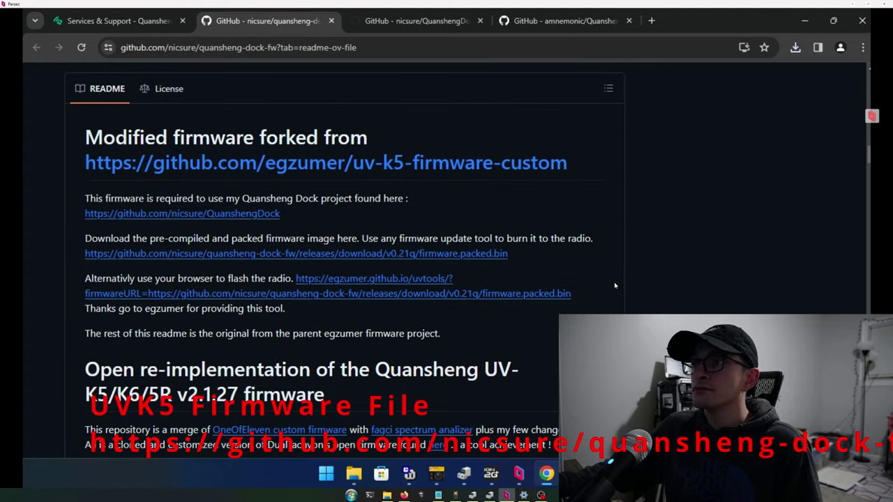
Download quanshengdock.zip (1,248 KB) from the QuanshengDock README, then return to the support downloads page.
click(413, 29)
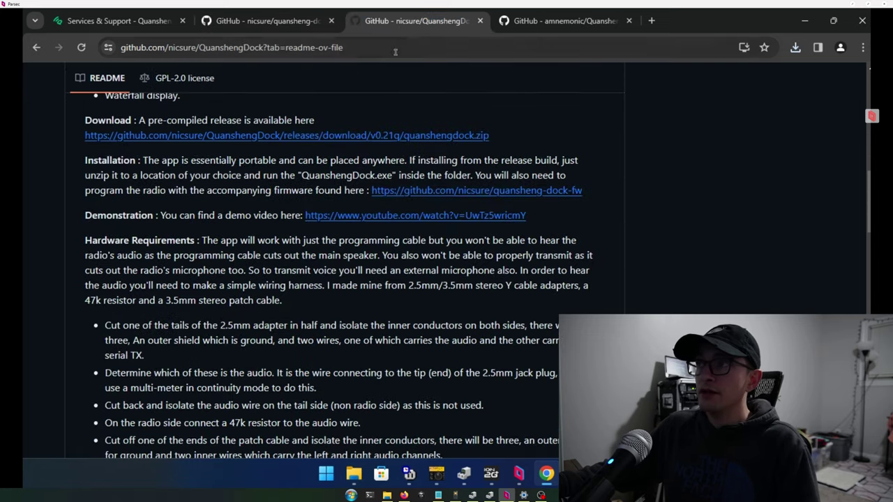
scroll(405, 118, up, 10)
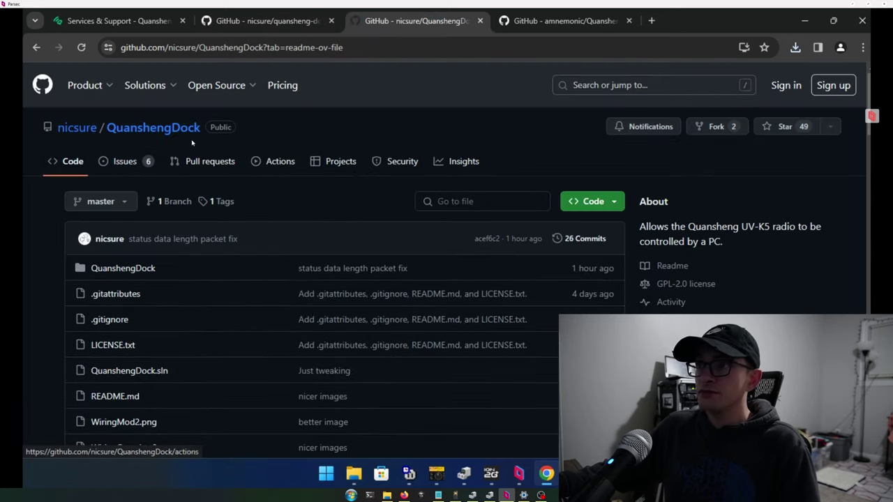
scroll(199, 168, down, 5)
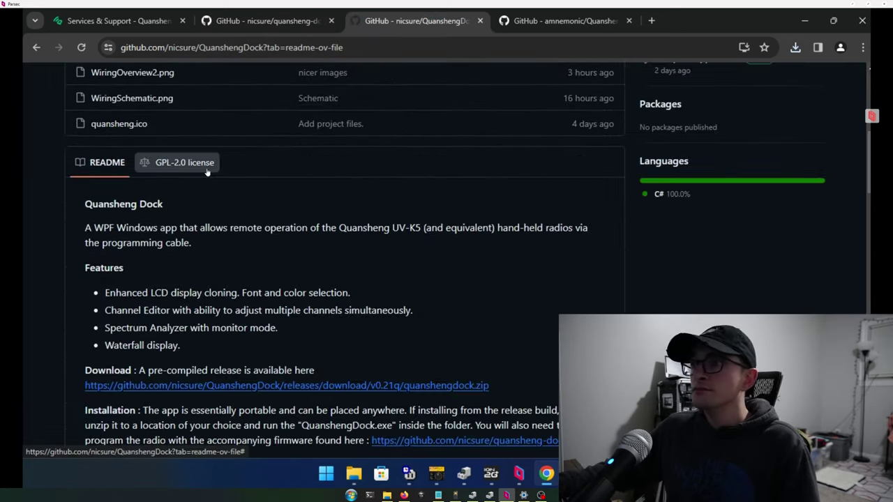
scroll(207, 173, down, 1)
drag(84, 307, 489, 323)
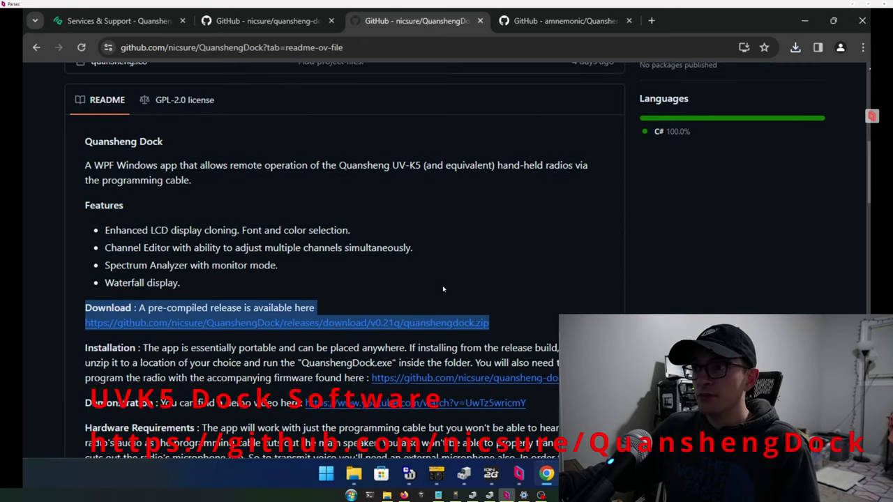
scroll(244, 323, down, 1)
click(335, 261)
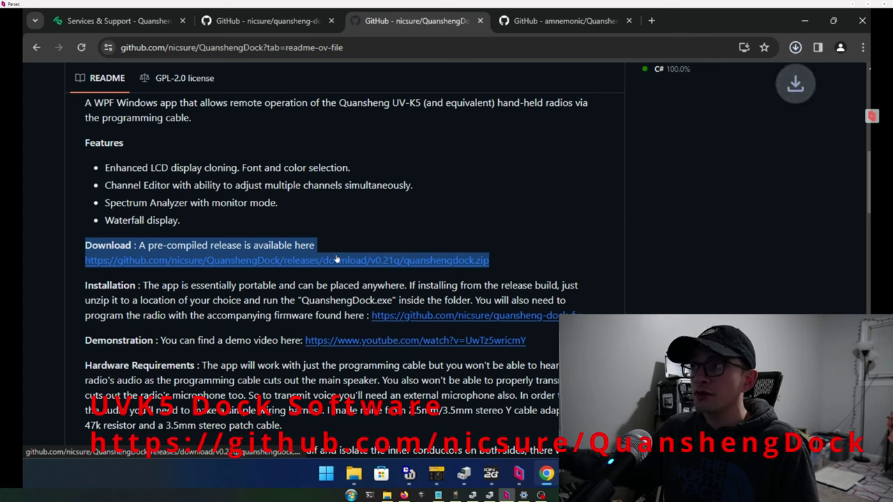
click(561, 21)
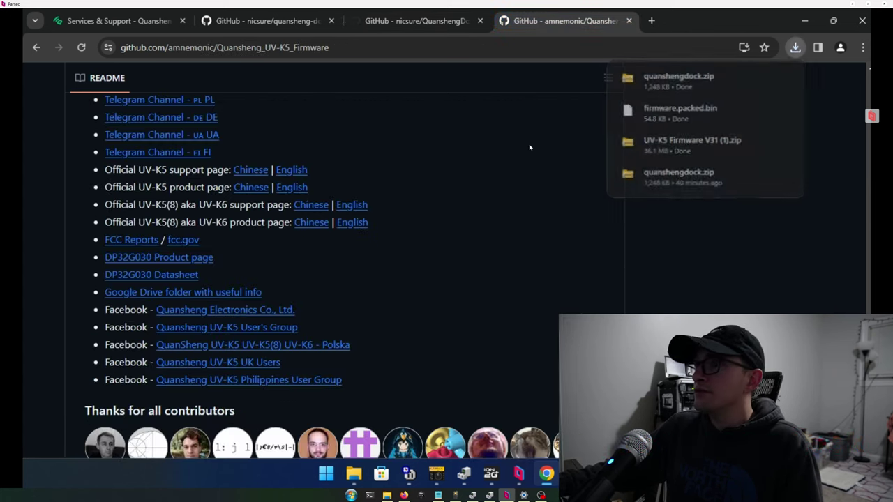
key(ctrl+shift+Tab)
key(ctrl+shift+Tab)
key(ctrl+shift+Tab)
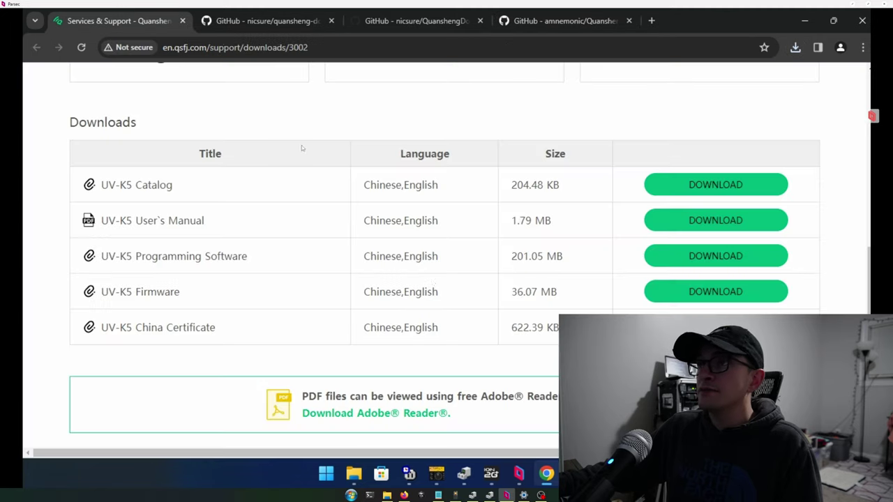
Extract the UV-K5 Firmware V31 (1) zip in Downloads to its suggested folder.
mouse_move(354, 475)
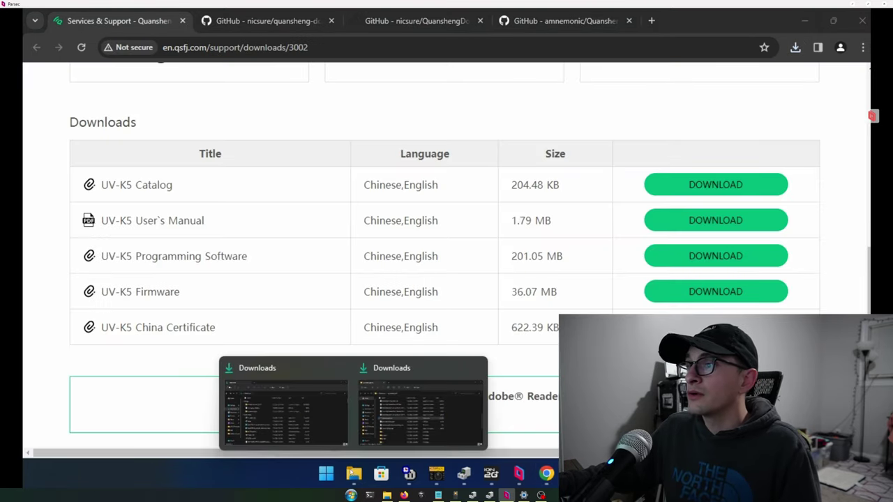
click(319, 429)
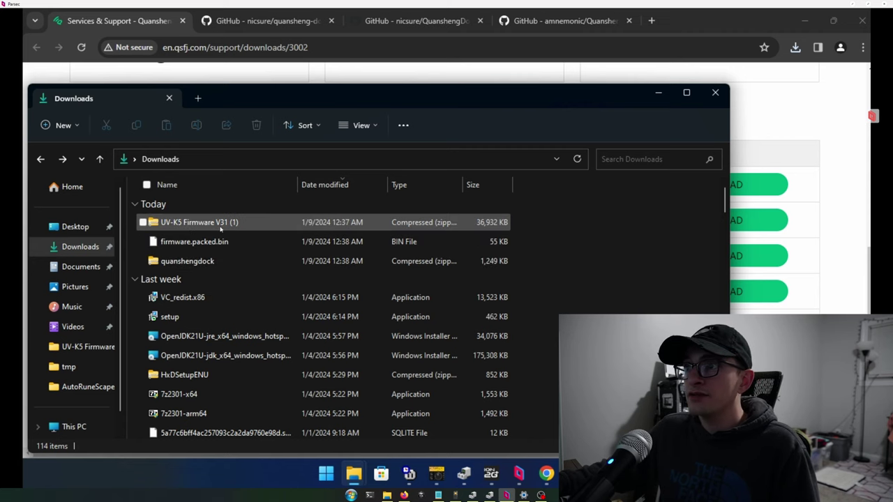
click(197, 225)
right_click(198, 226)
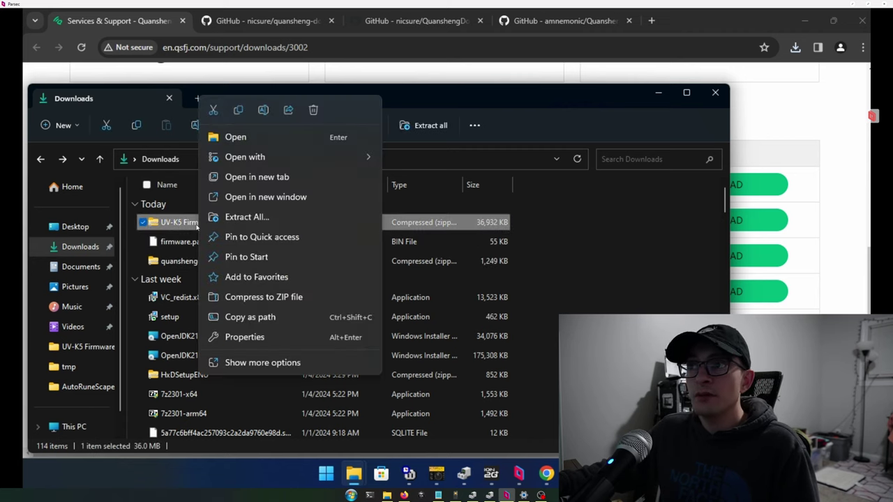
click(279, 215)
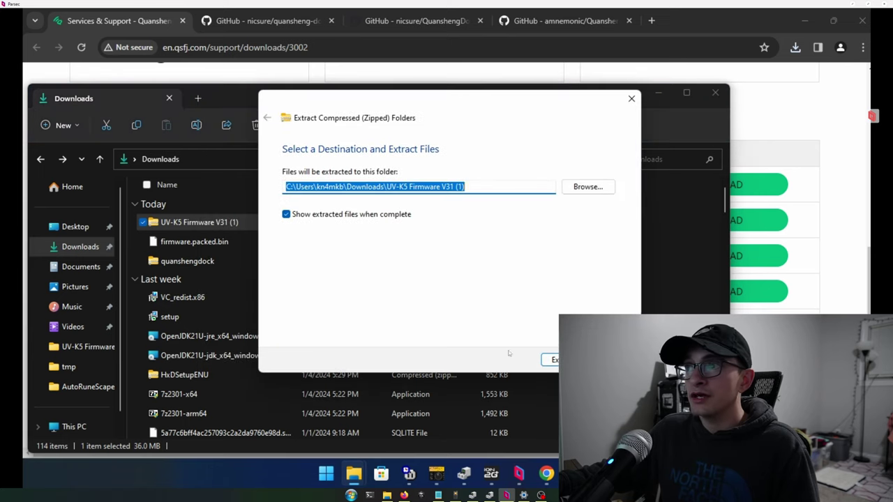
key(Return)
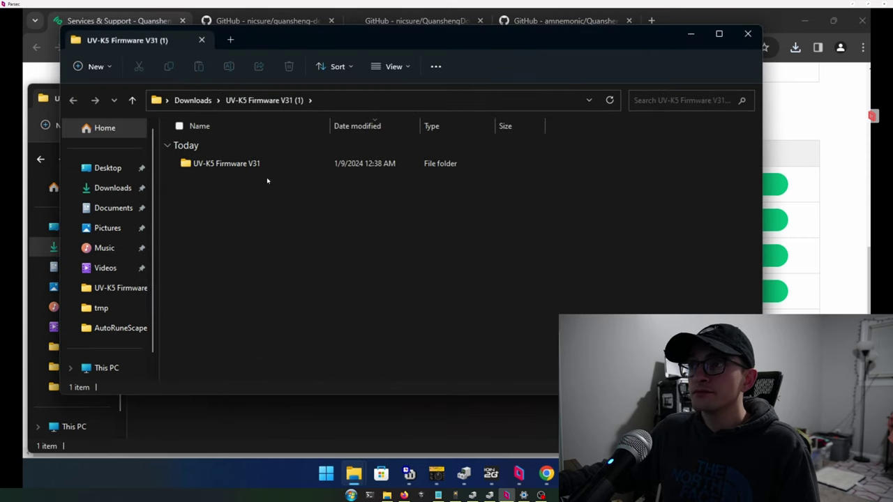
Open the extracted UV-K5 Firmware V31 folder and select the AnonymPSUpdater_Setup_EN installer.
click(260, 166)
double_click(259, 167)
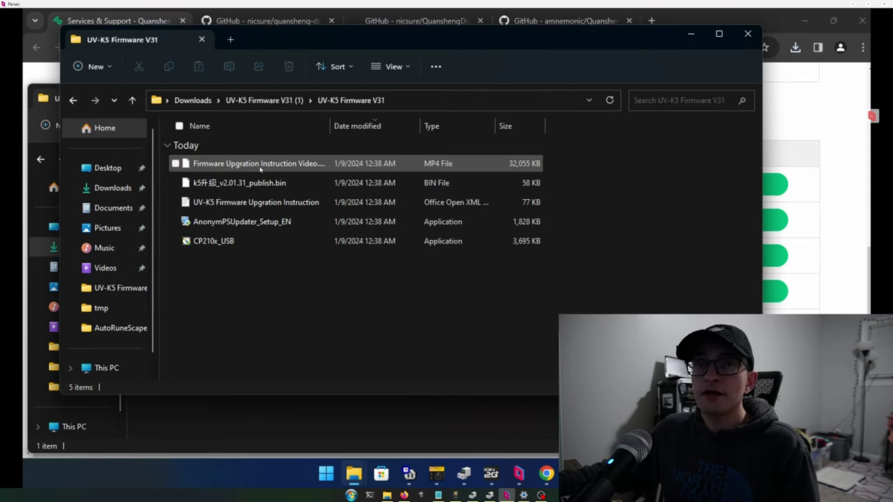
drag(530, 183, 602, 194)
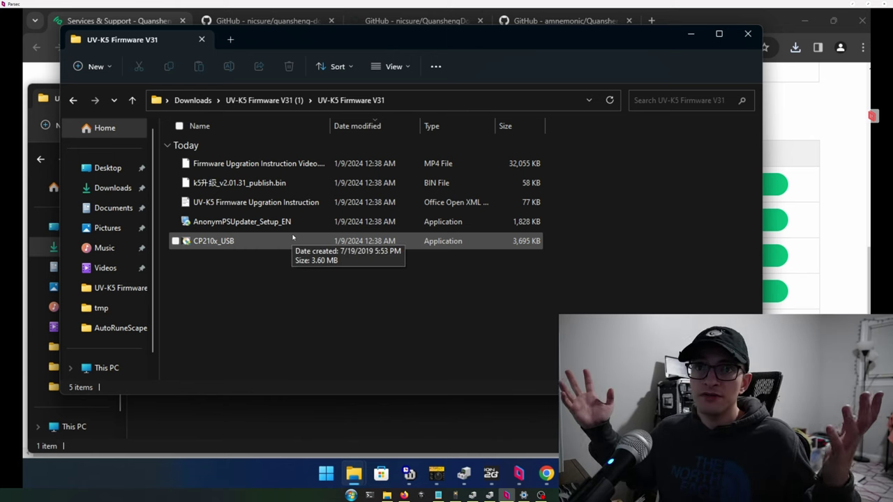
drag(578, 218, 441, 219)
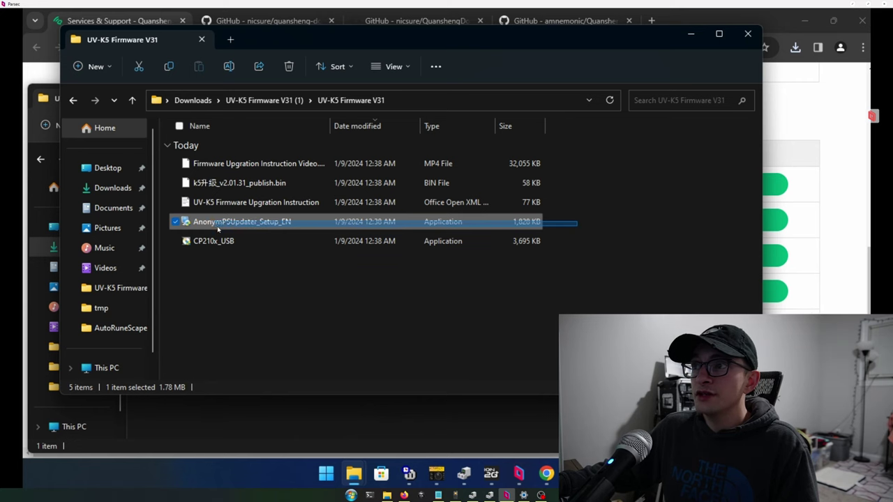
drag(281, 225, 283, 228)
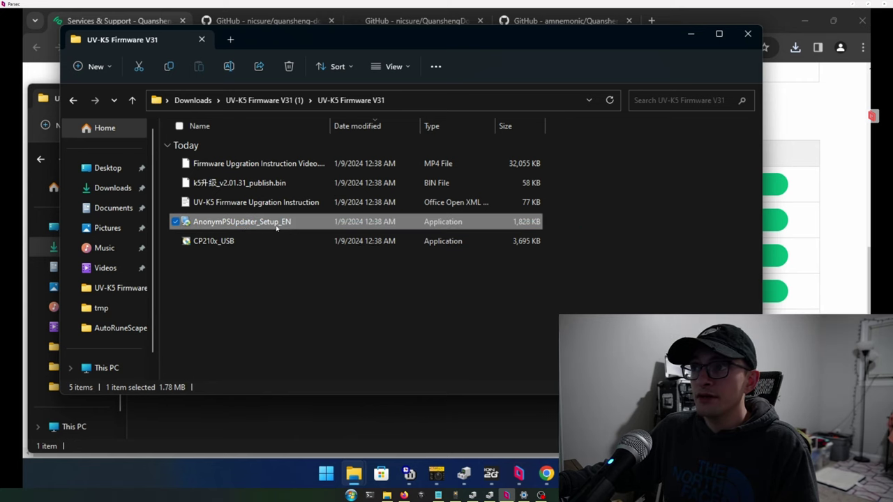
Launch AnonymPSUpdater_Setup_EN past the SmartScreen warning and approve administrator access.
double_click(277, 227)
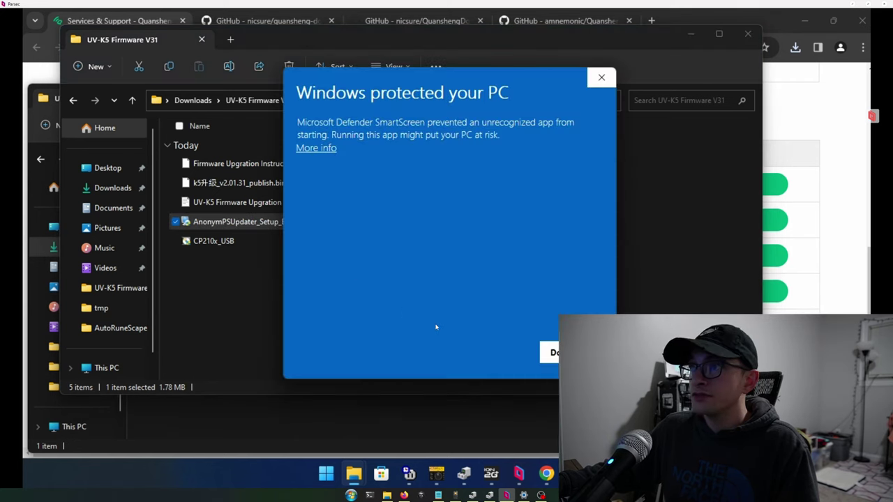
click(318, 149)
click(472, 351)
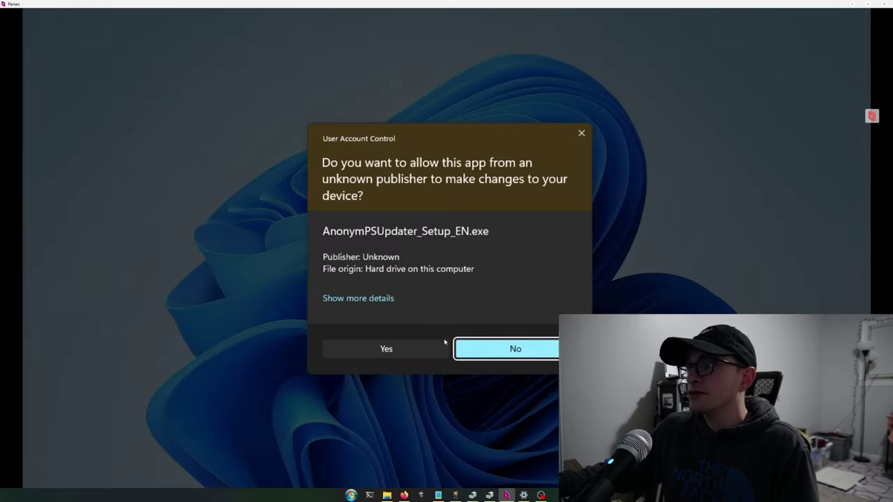
click(389, 349)
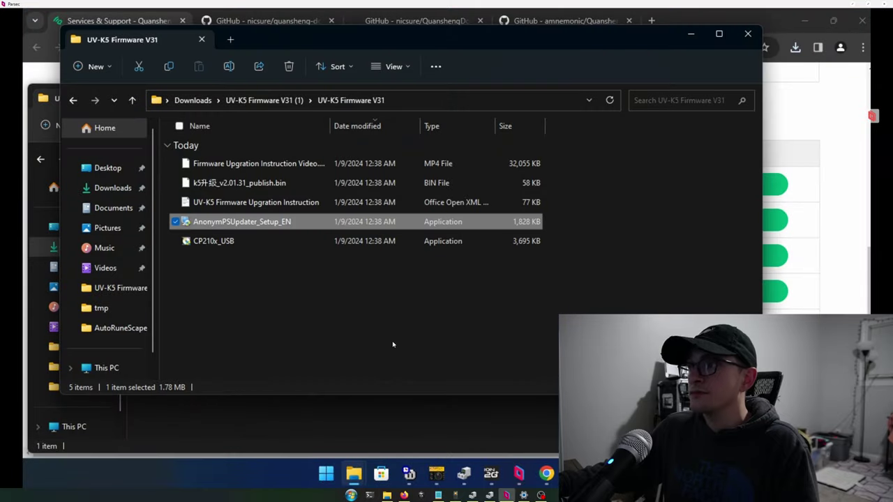
Accept the license agreement and keep the default installation folder.
click(498, 353)
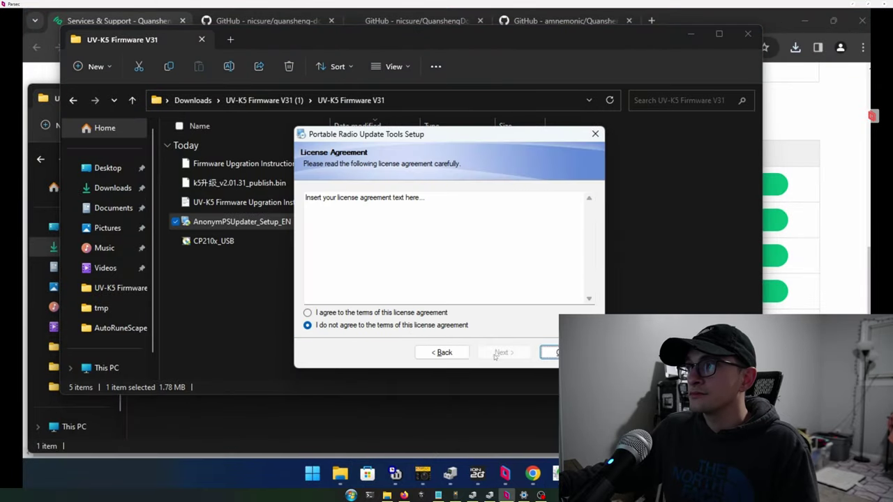
click(410, 314)
click(504, 353)
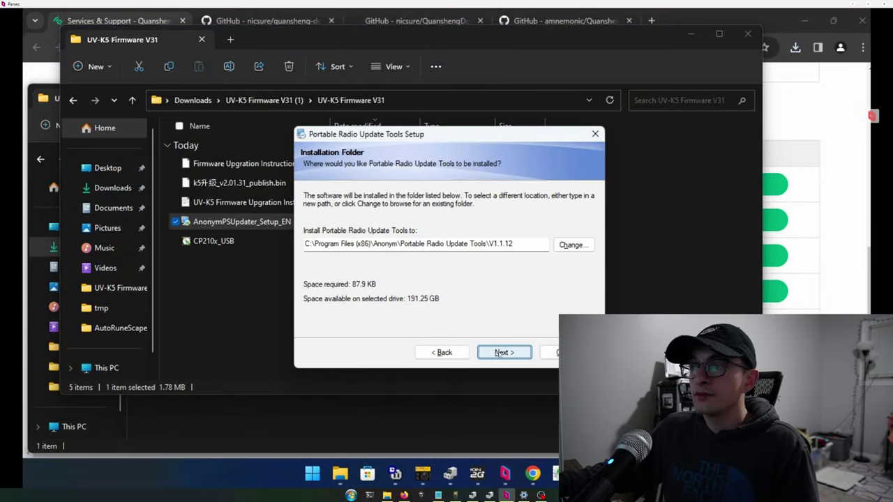
click(502, 353)
Finish installing Portable Radio Update Tools 1.1.12 and return to the Downloads folder.
click(503, 353)
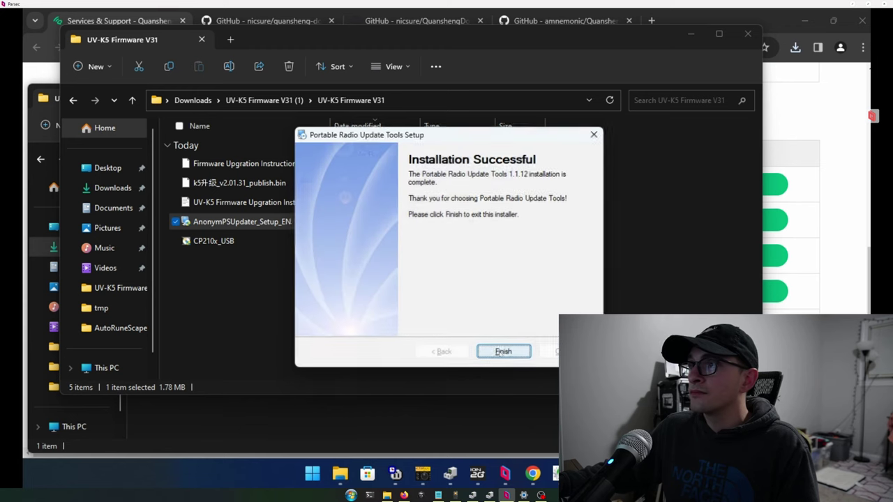
click(503, 352)
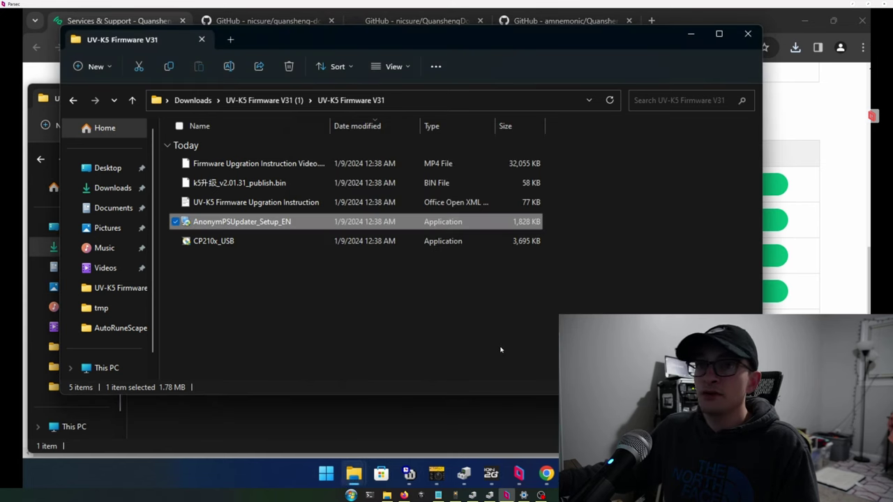
click(193, 99)
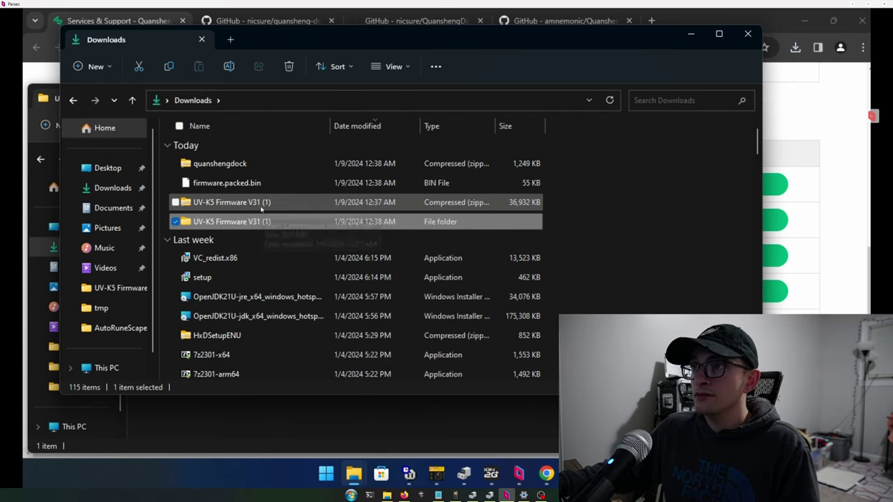
In Downloads, inspect the quanshengdock zip's actions without extracting, then select firmware.packed.bin.
click(264, 158)
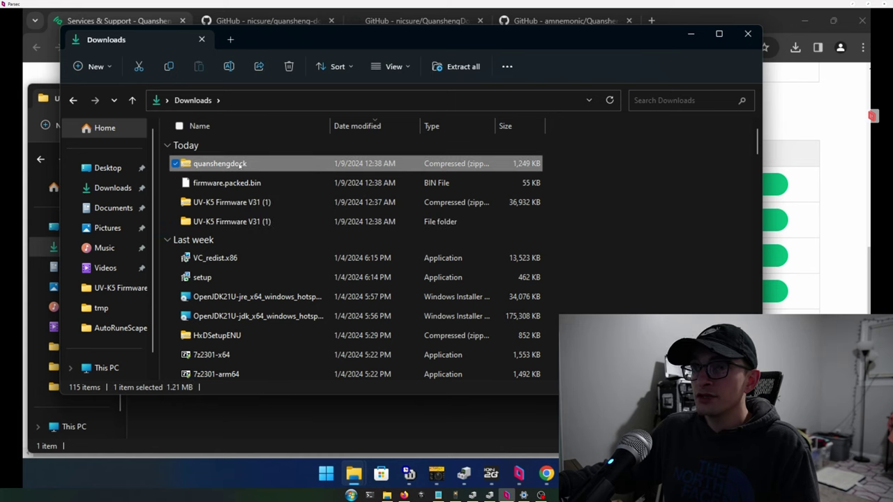
right_click(240, 163)
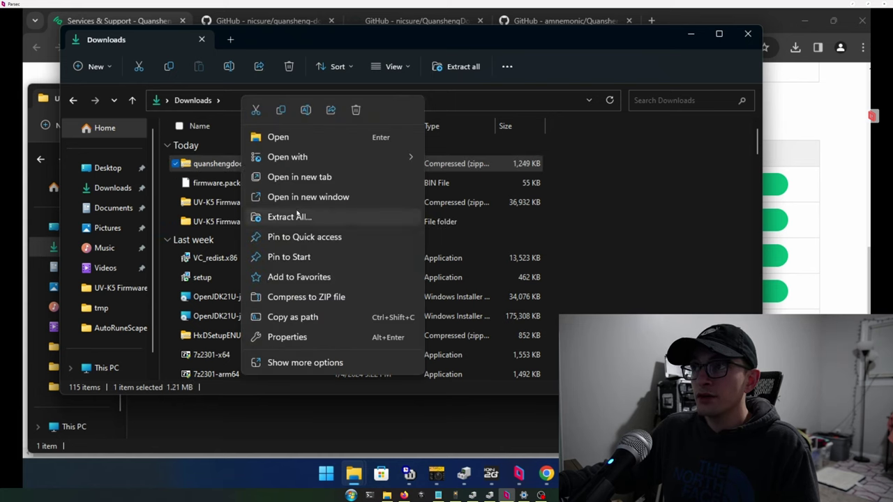
click(621, 196)
drag(559, 190, 457, 184)
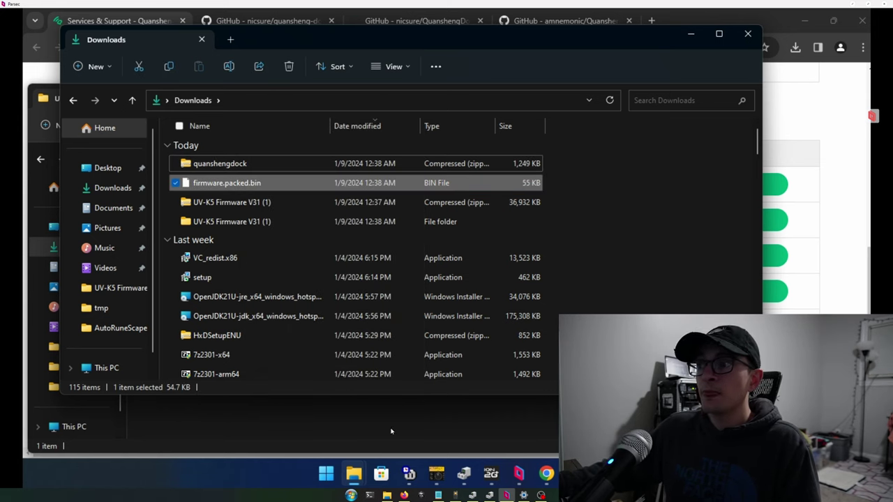
click(325, 474)
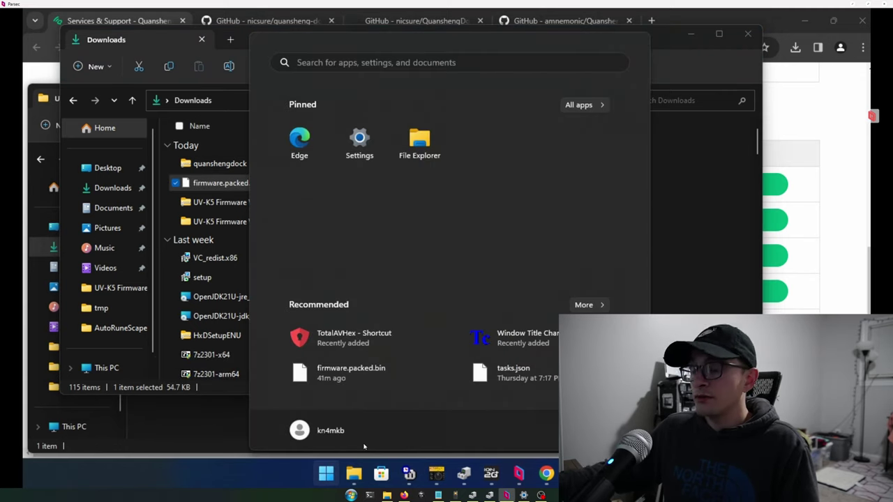
Search 'up' and run Portable Radio Updater V1.1.12 as administrator, checking its COM port list.
text(up)
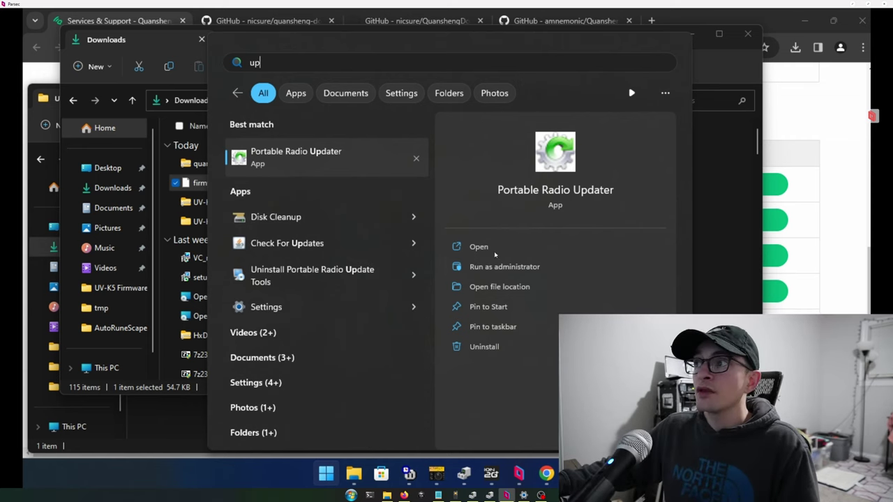
click(519, 268)
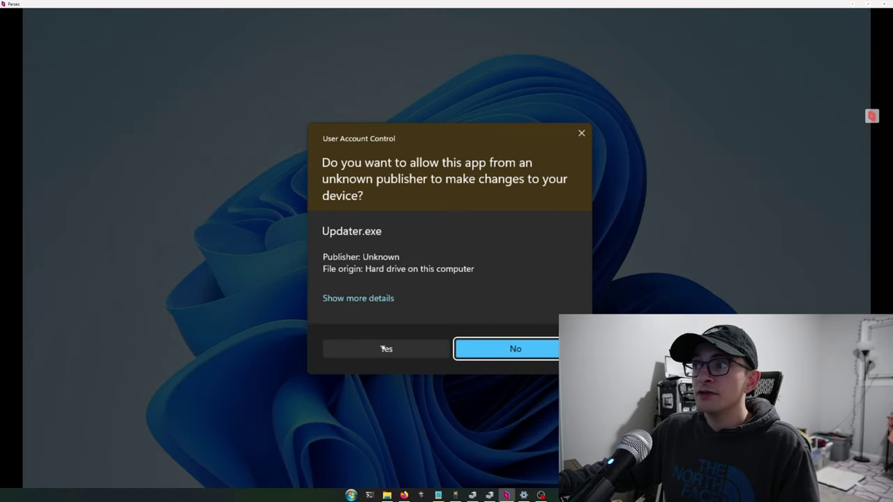
click(384, 349)
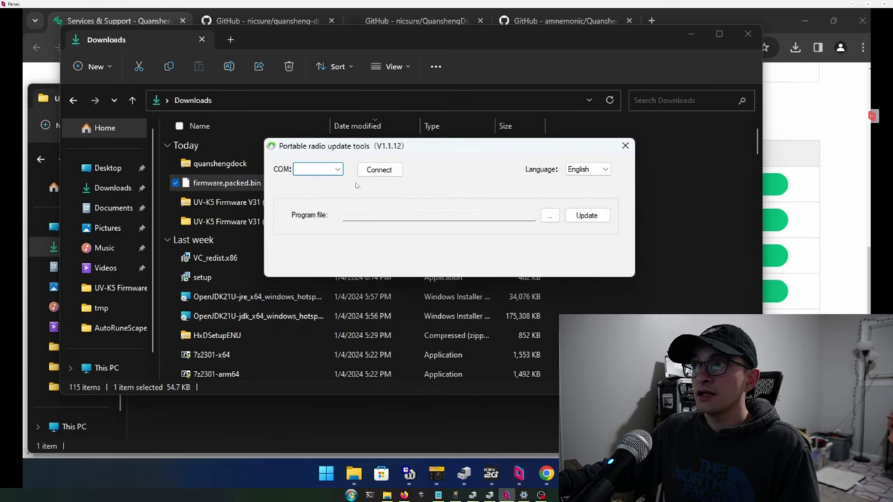
click(339, 169)
click(338, 169)
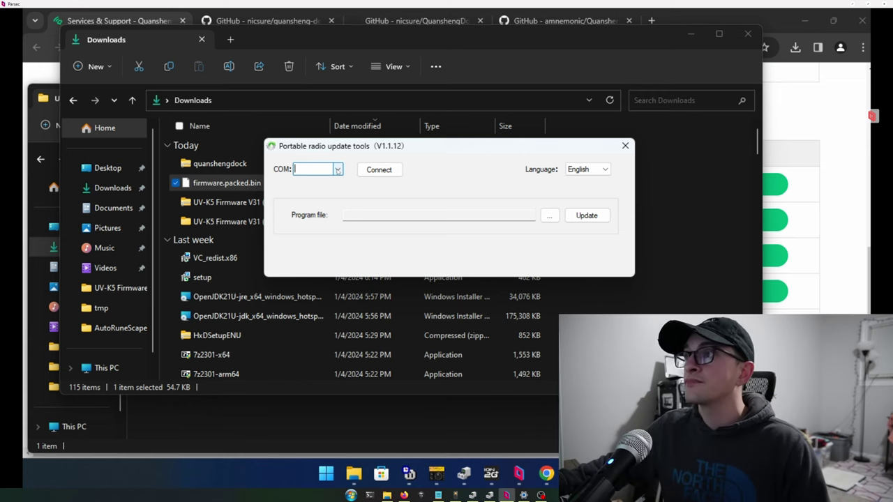
click(334, 475)
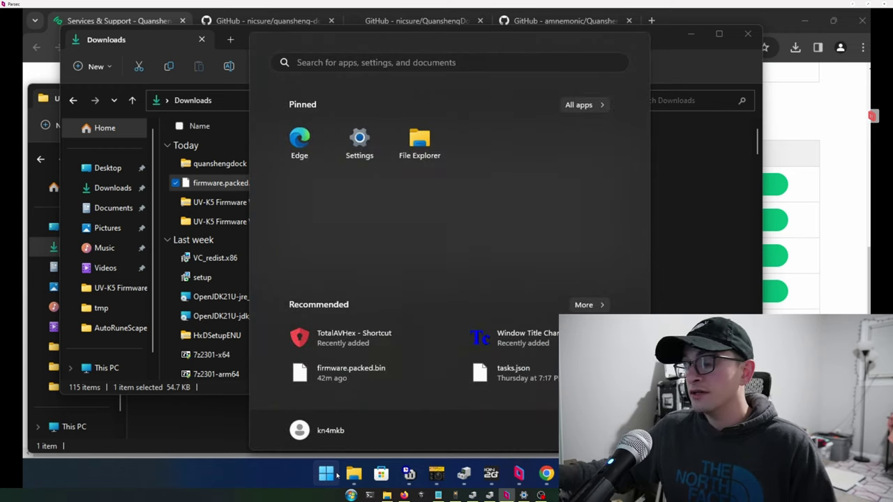
Open Device Manager via a 'dev' search and find USB-SERIAL CH340 on COM3 under Ports.
text(d)
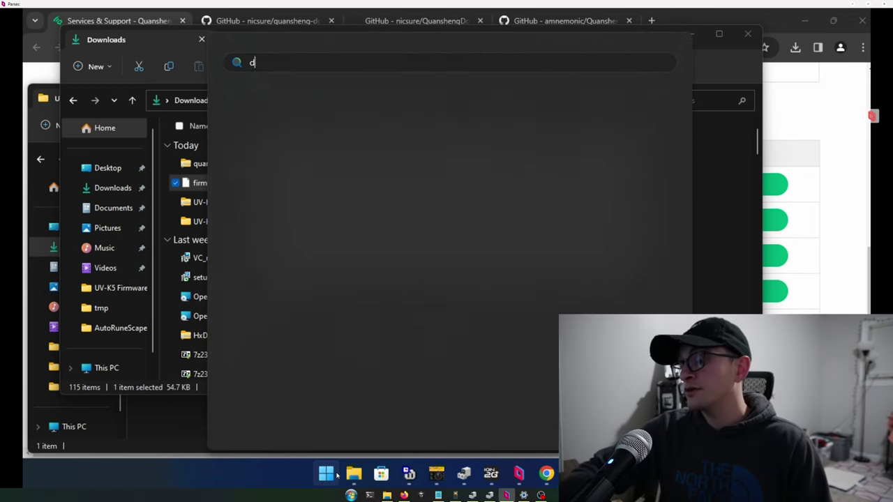
text(evi)
key(Return)
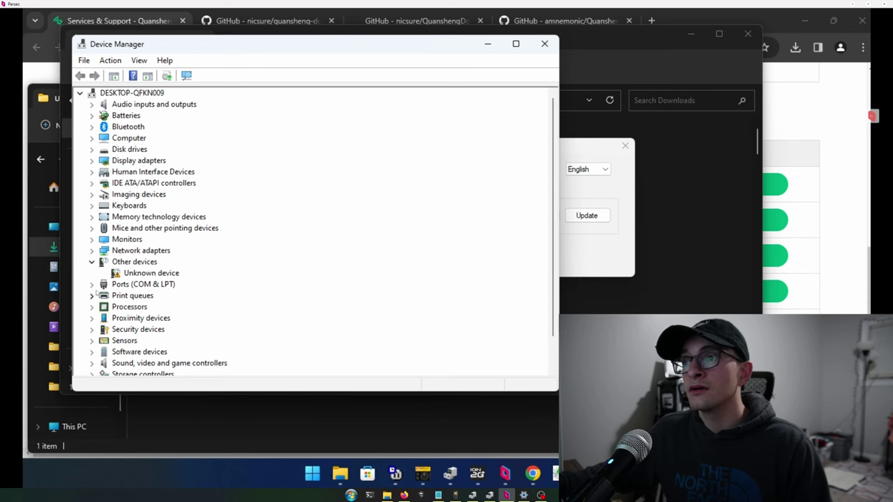
click(91, 284)
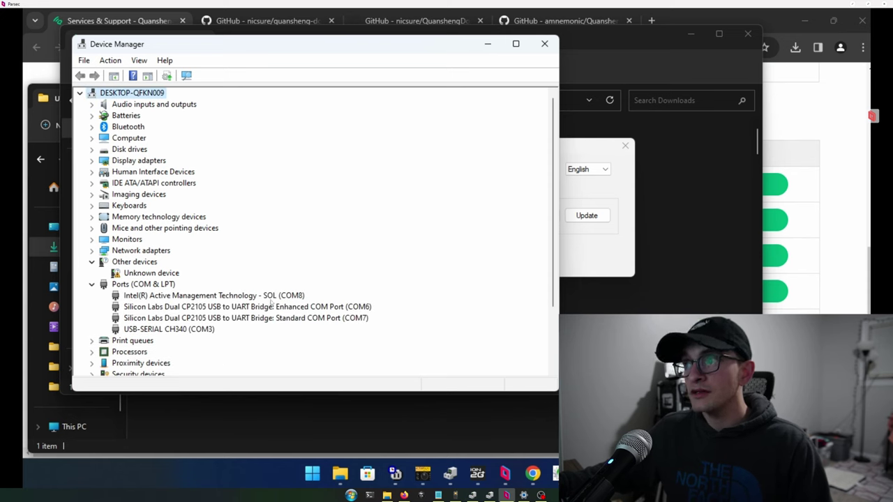
click(215, 331)
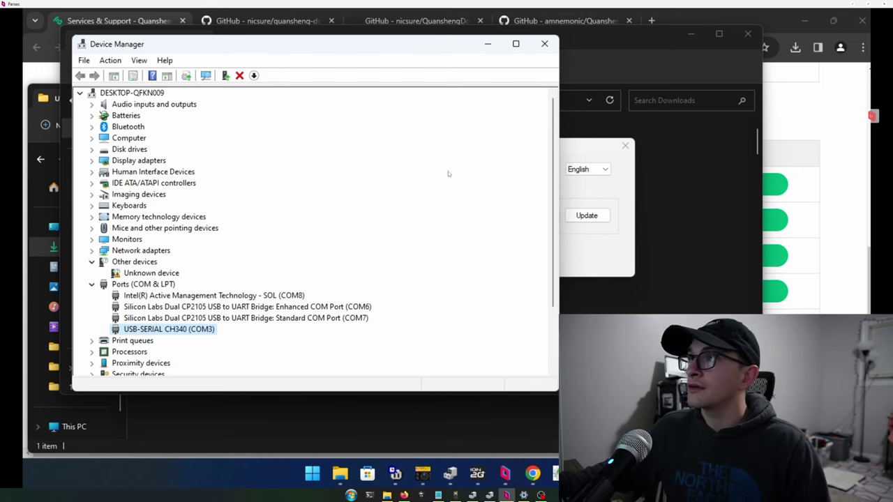
Close Device Manager and connect the updater to the radio on COM3.
click(544, 43)
click(338, 169)
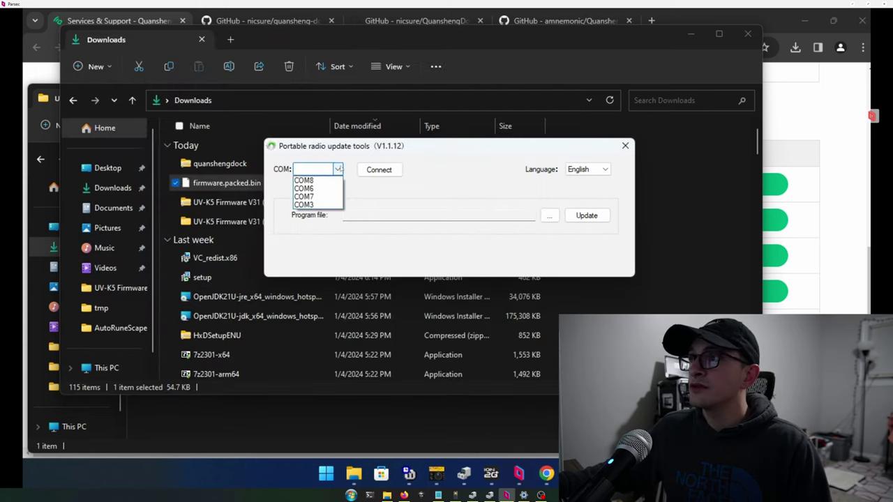
click(318, 205)
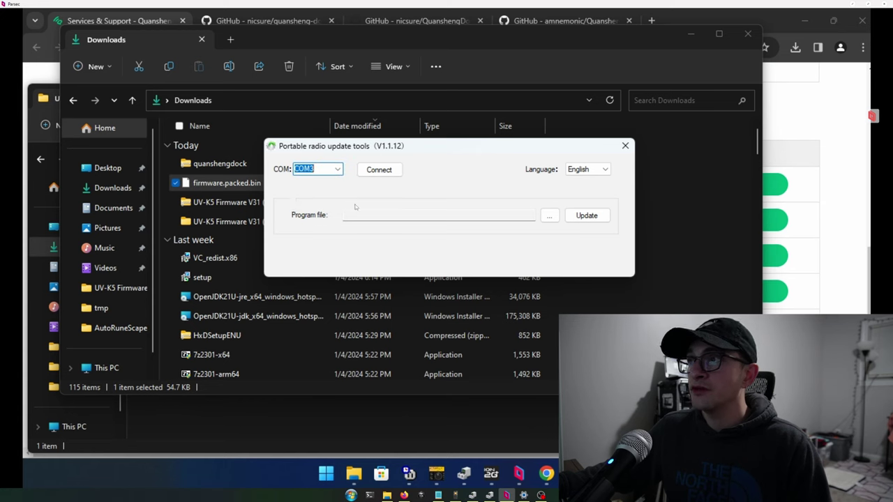
click(381, 171)
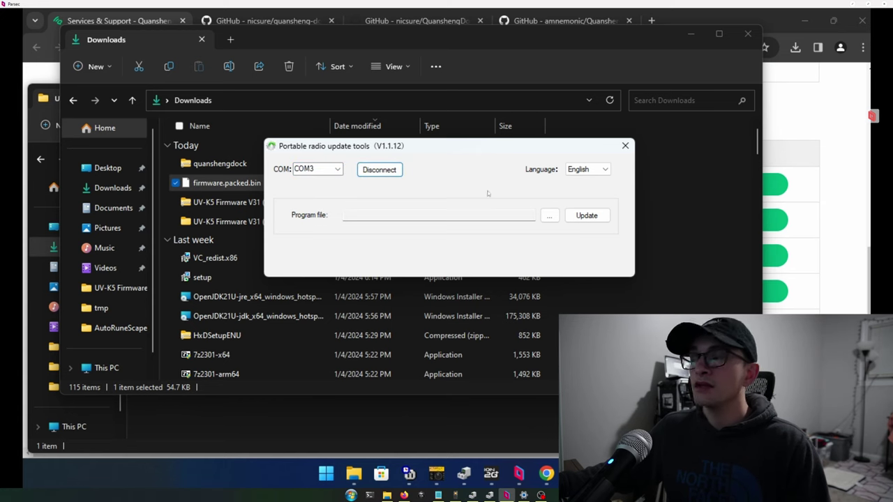
Flash firmware.packed.bin from Downloads to the radio and acknowledge the success message.
click(550, 217)
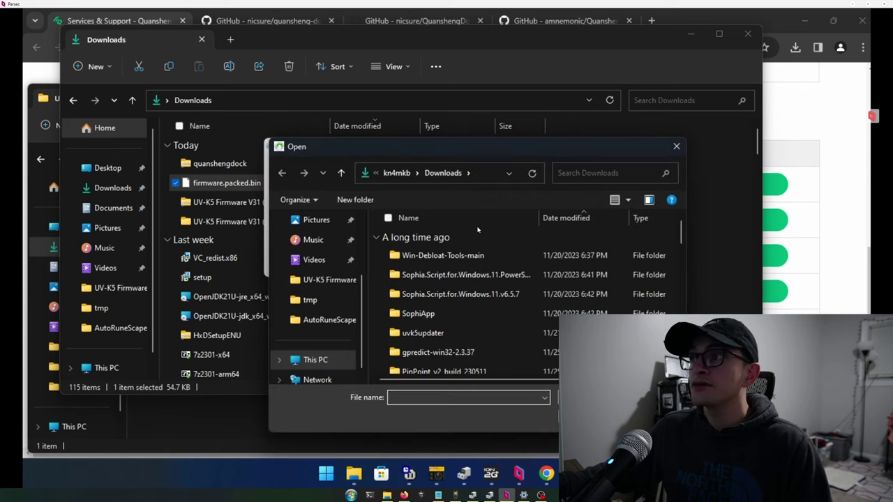
scroll(319, 282, up, 2)
click(322, 280)
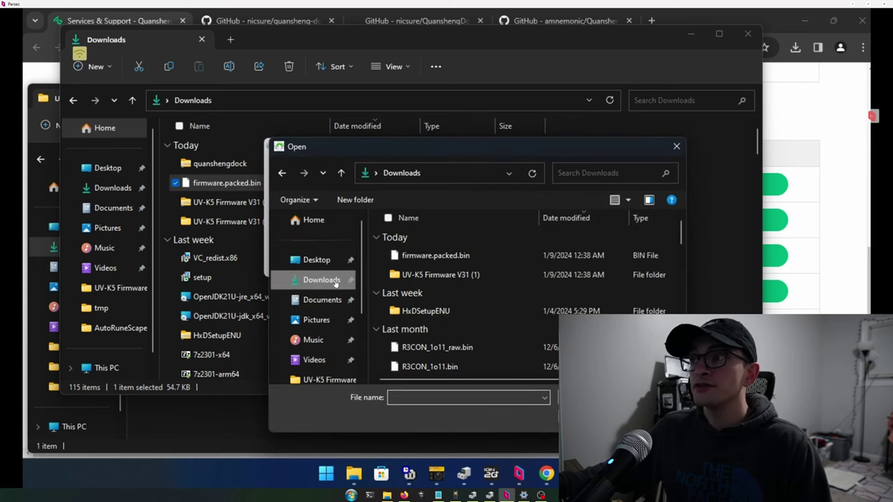
double_click(445, 261)
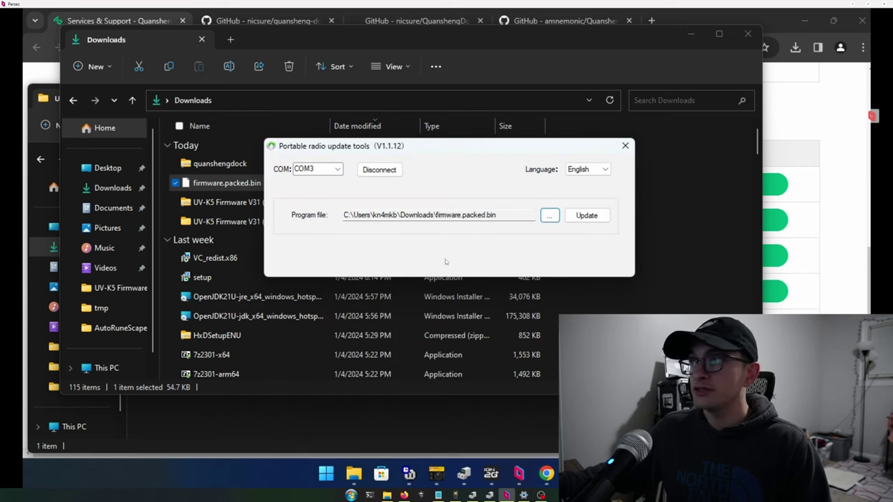
click(586, 216)
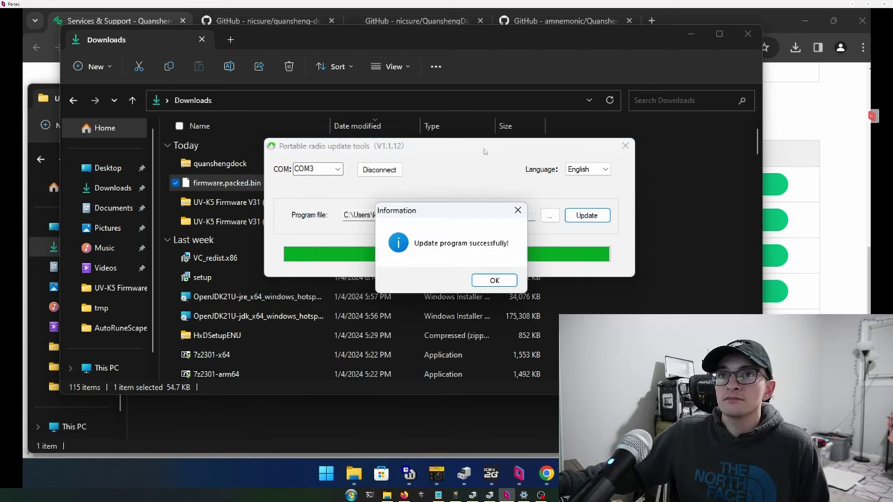
click(495, 281)
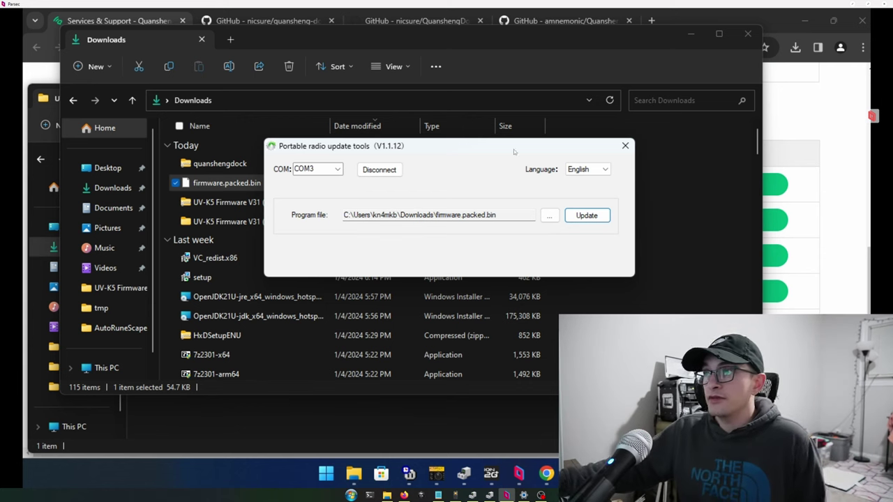
Close the updater, extract the quanshengdock zip, and select the QuanshengDock application inside.
click(625, 146)
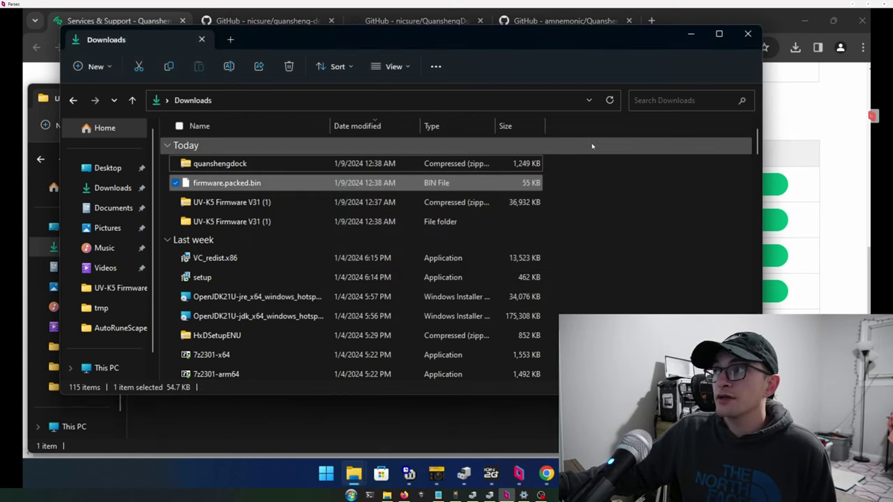
click(267, 166)
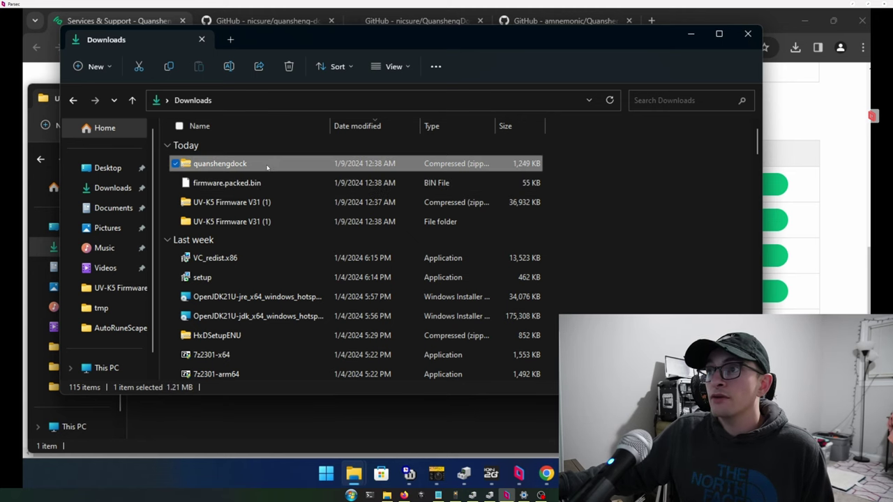
right_click(267, 166)
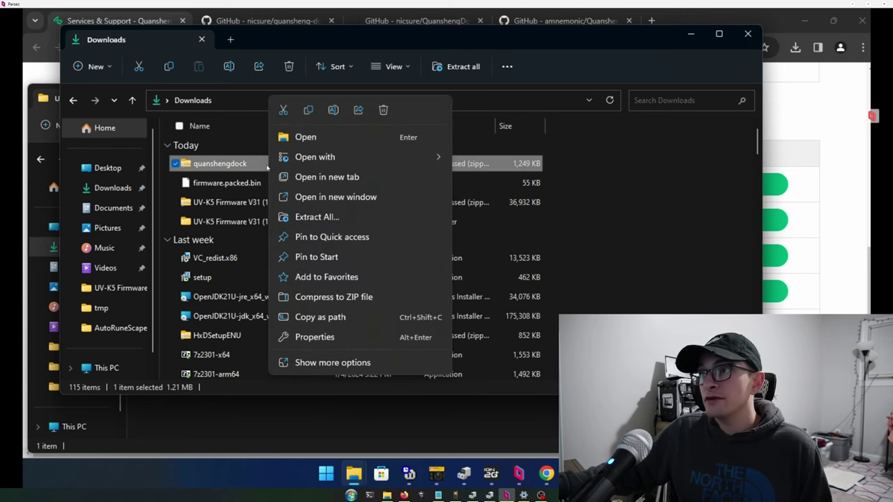
click(332, 218)
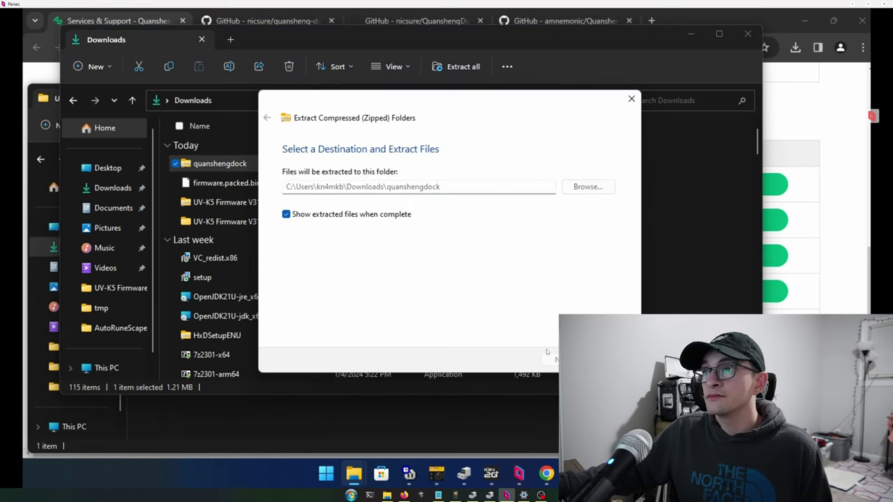
click(547, 353)
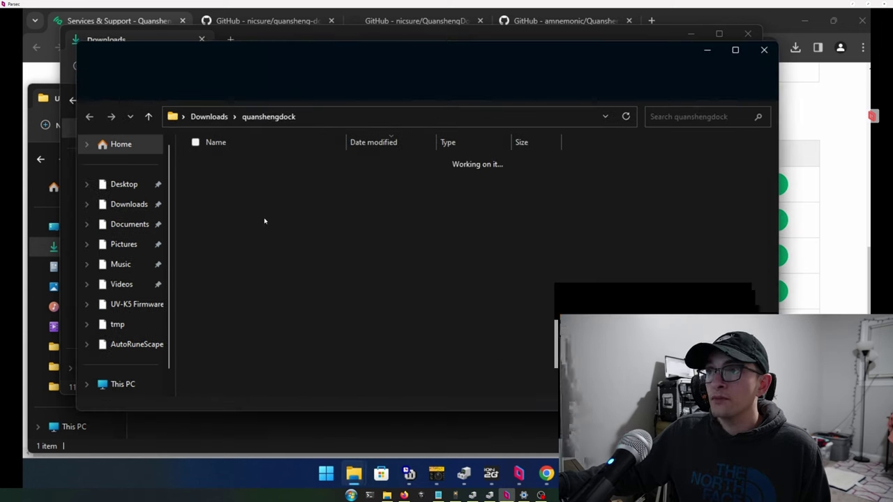
scroll(267, 221, down, 2)
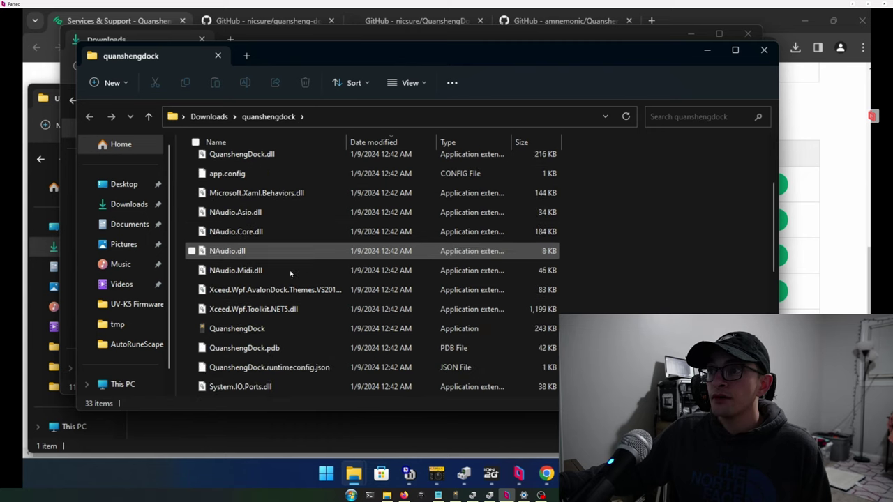
click(259, 328)
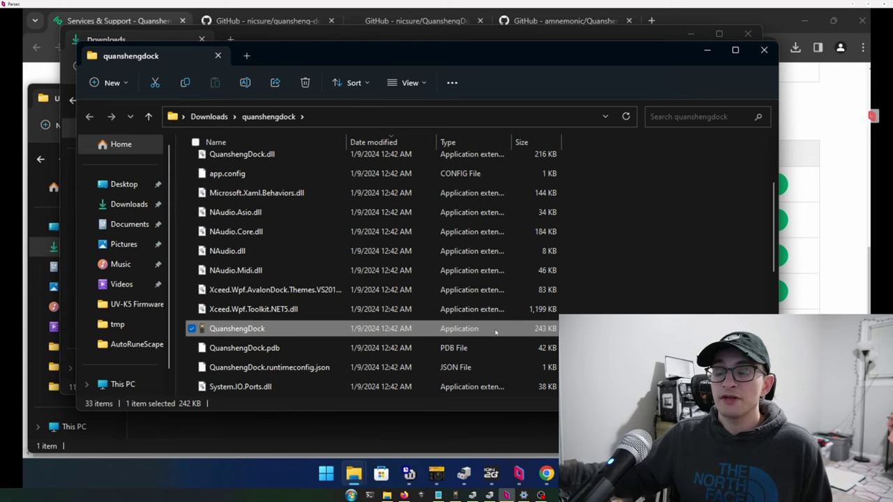
Launch QuanshengDock.exe and allow the unrecognized app through SmartScreen with More info and Run anyway.
double_click(343, 328)
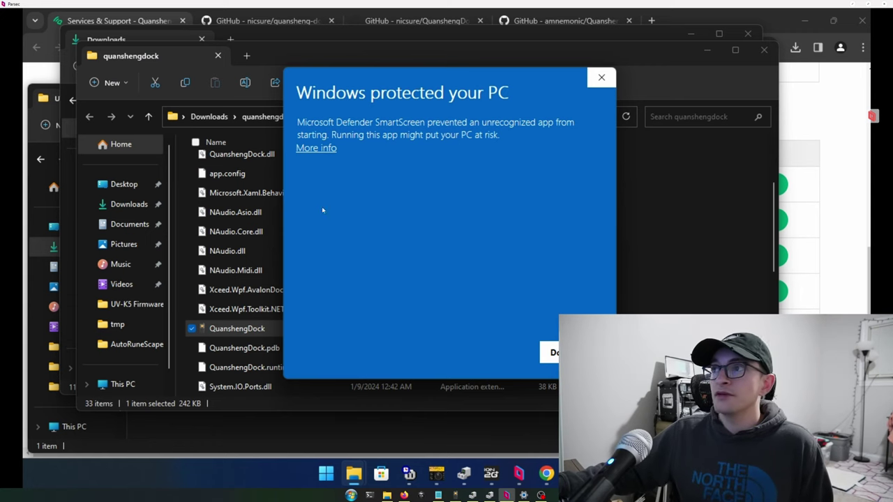
click(323, 149)
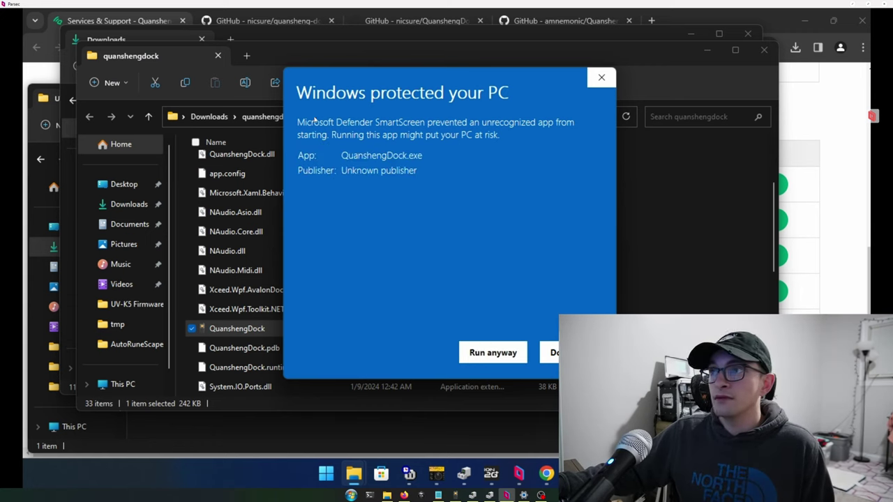
drag(450, 98, 376, 93)
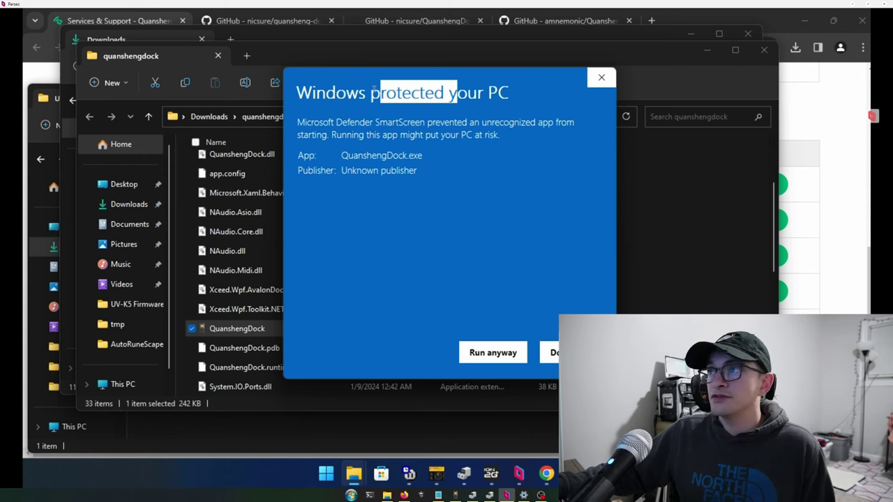
click(467, 89)
drag(460, 82, 357, 74)
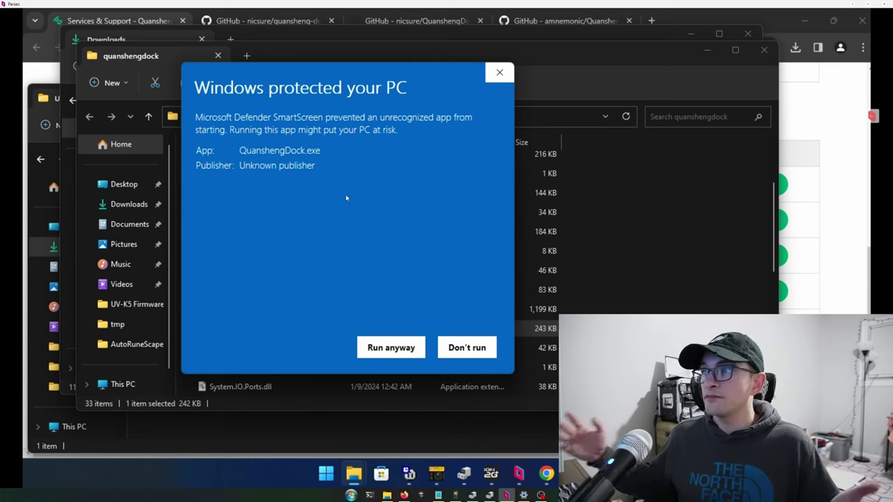
click(391, 347)
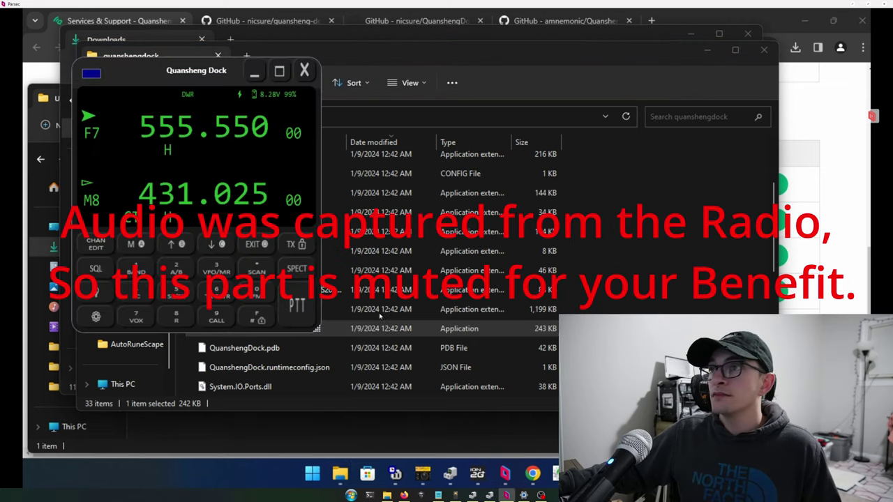
Move the Quansheng Dock window, then maximize it with Win+Up.
drag(183, 72, 271, 120)
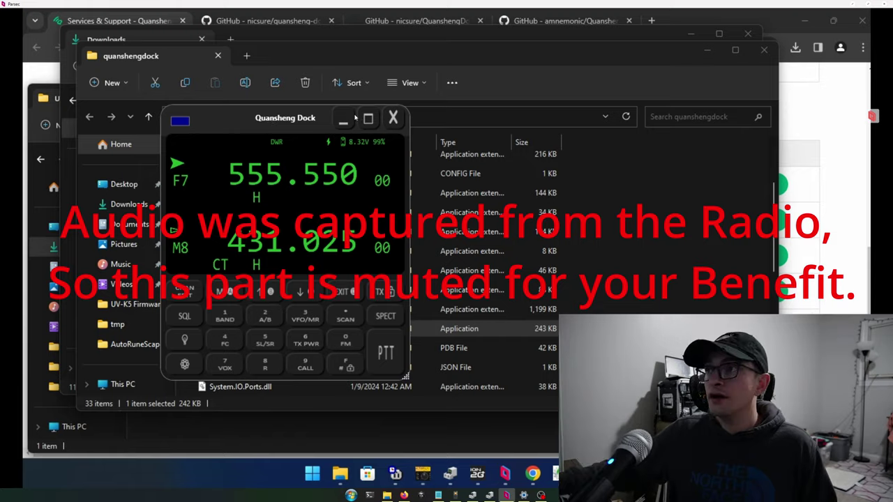
key(super+Up)
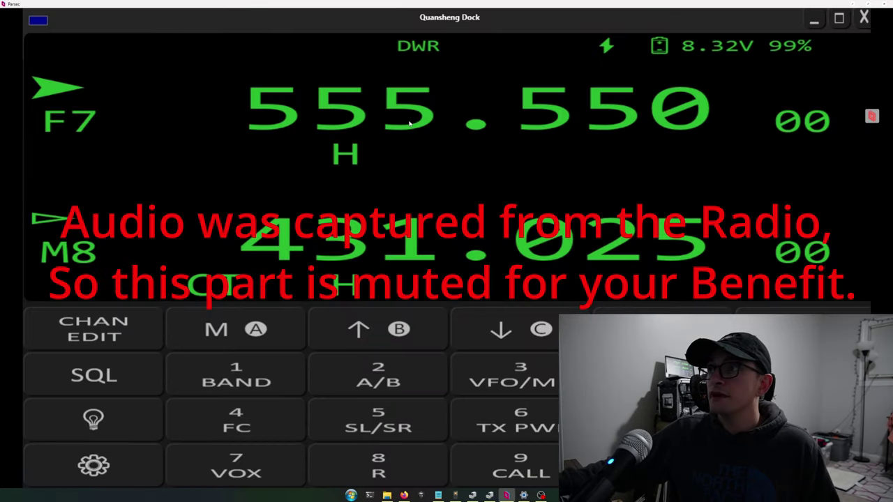
In the Dock settings, keep the serial port on COM3, untick Enable Passthrough, and close them.
click(130, 470)
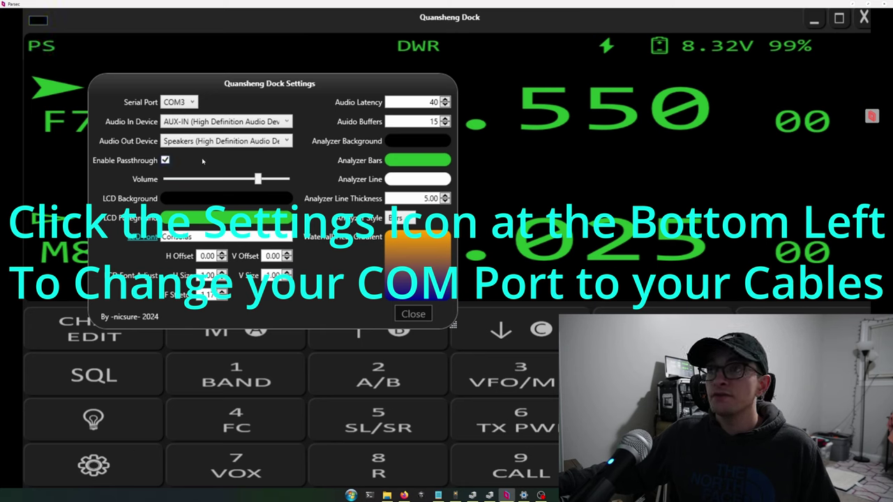
click(192, 103)
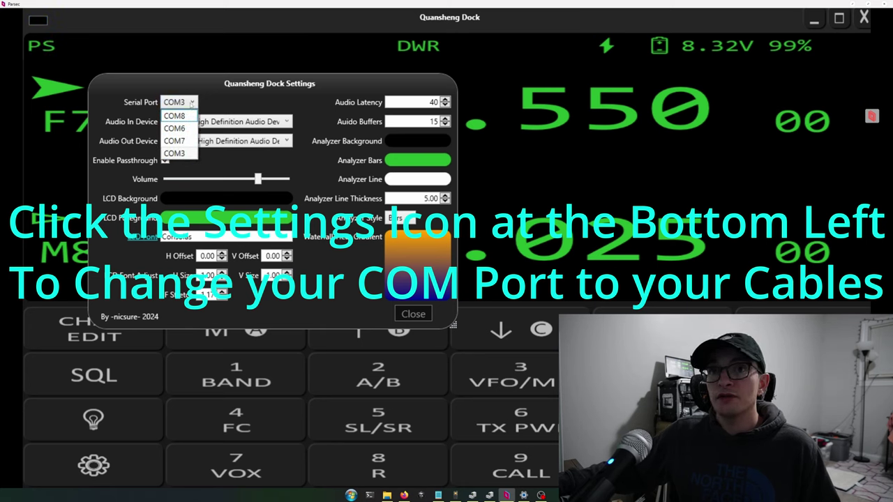
click(175, 152)
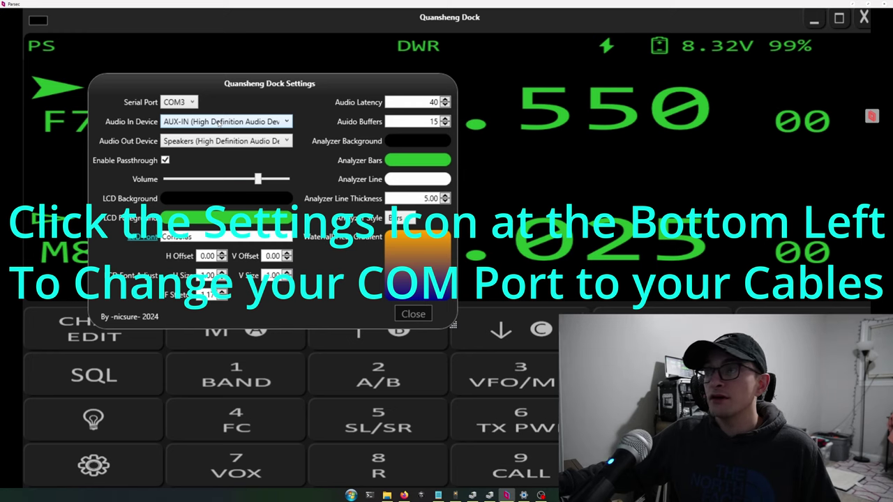
drag(244, 88, 310, 111)
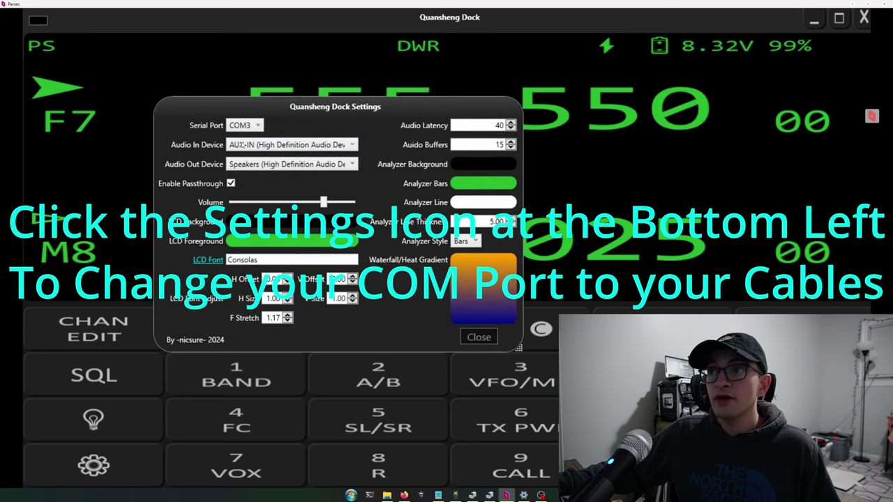
click(230, 183)
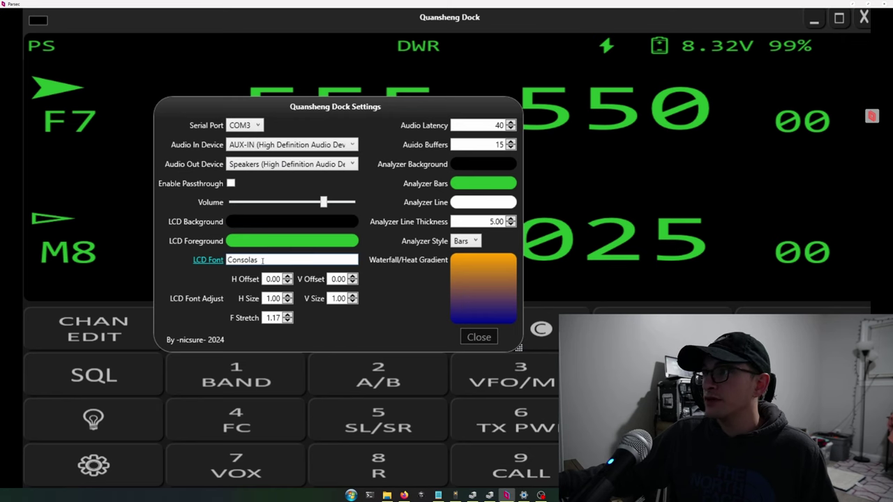
click(478, 337)
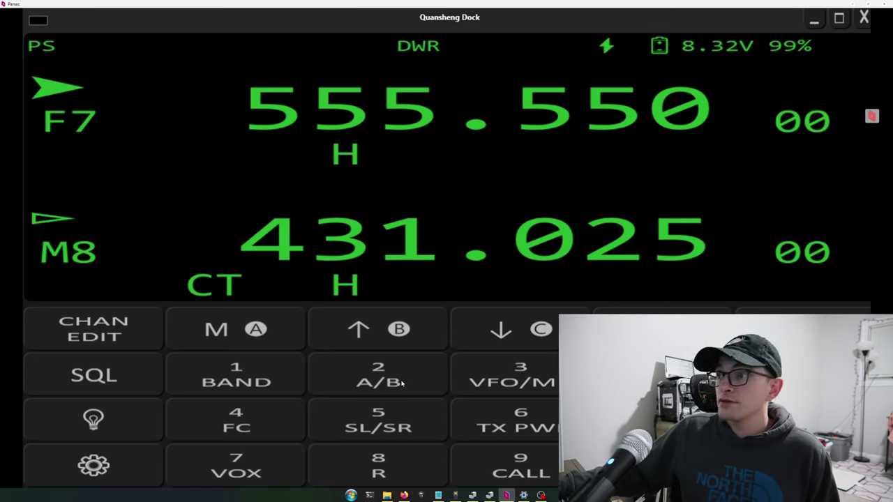
Enter the frequency 465.200 on the radio keypad.
click(268, 413)
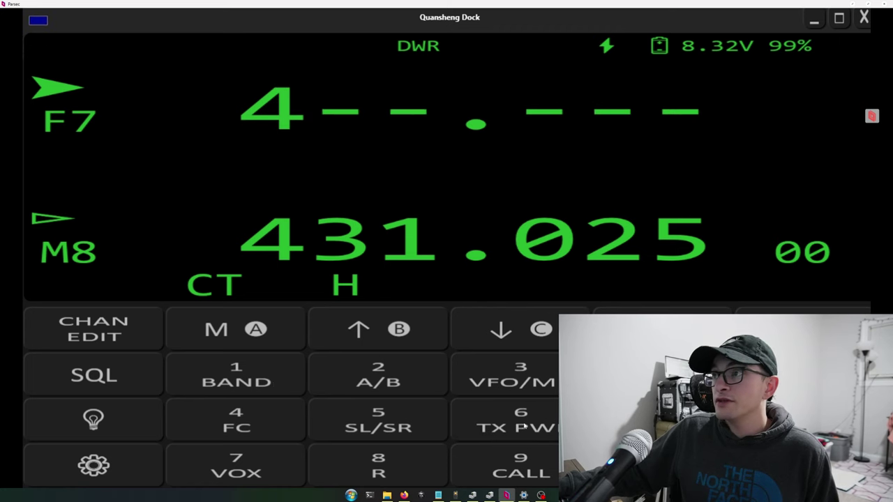
click(517, 423)
click(379, 408)
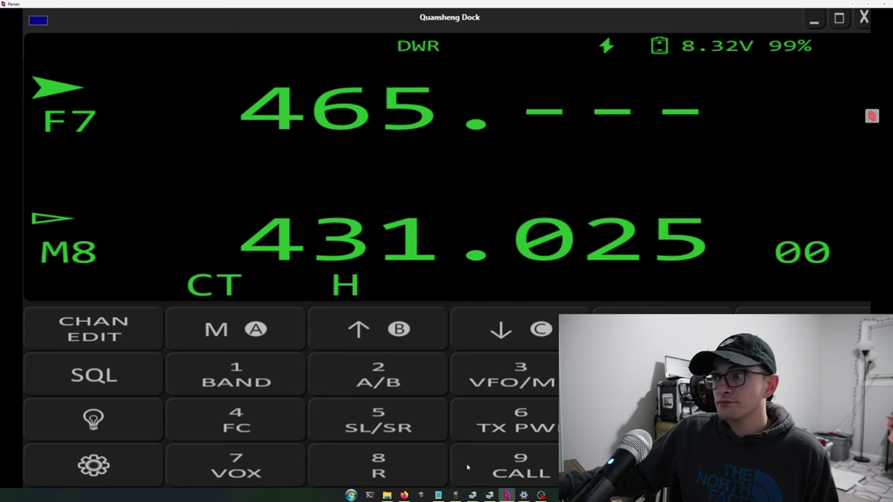
click(378, 375)
key(0)
key(0)
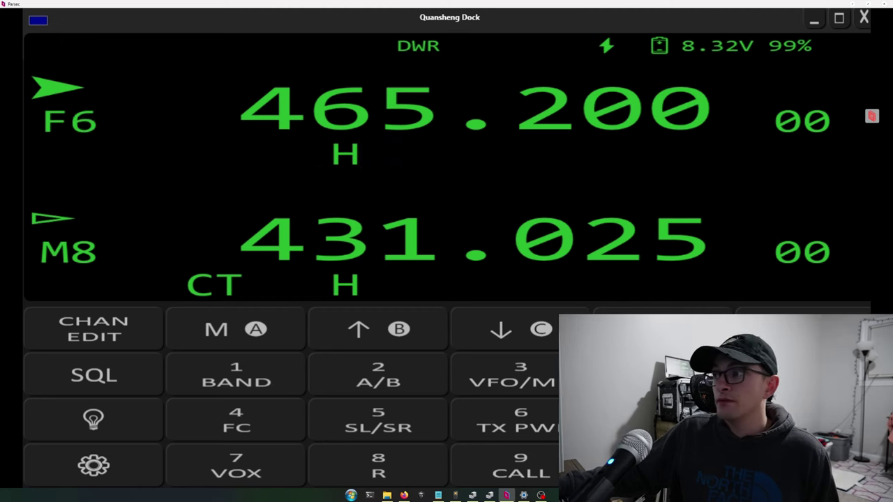
Enter a new upper frequency of 146.525.
click(251, 380)
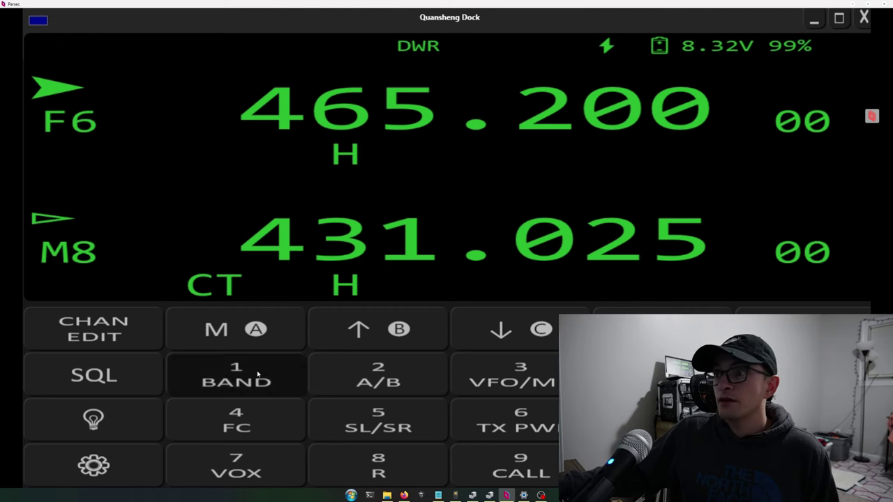
key(4)
click(551, 429)
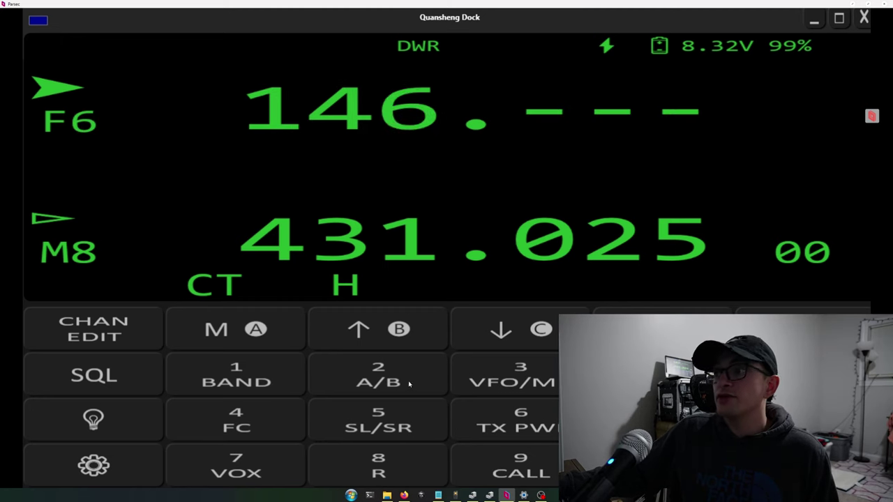
key(5)
key(2)
key(5)
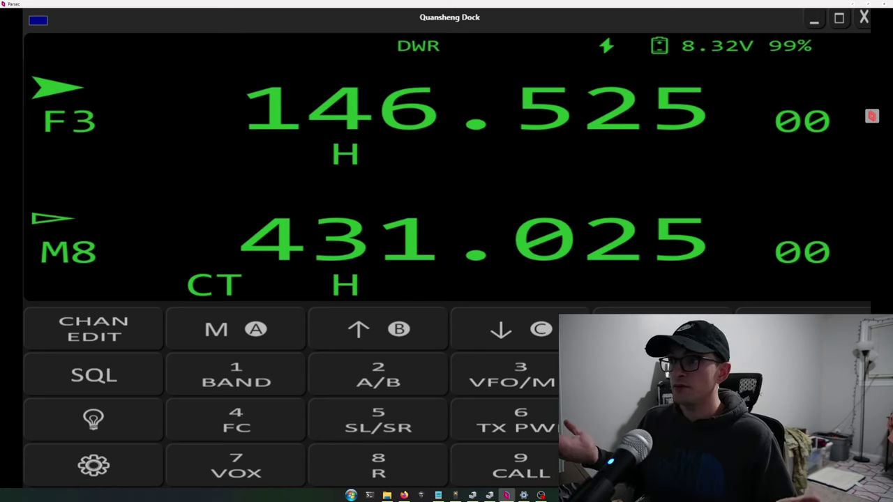
Open the radio menu, step up past Sql and Remote to RxMode, then close the Dock window.
click(216, 328)
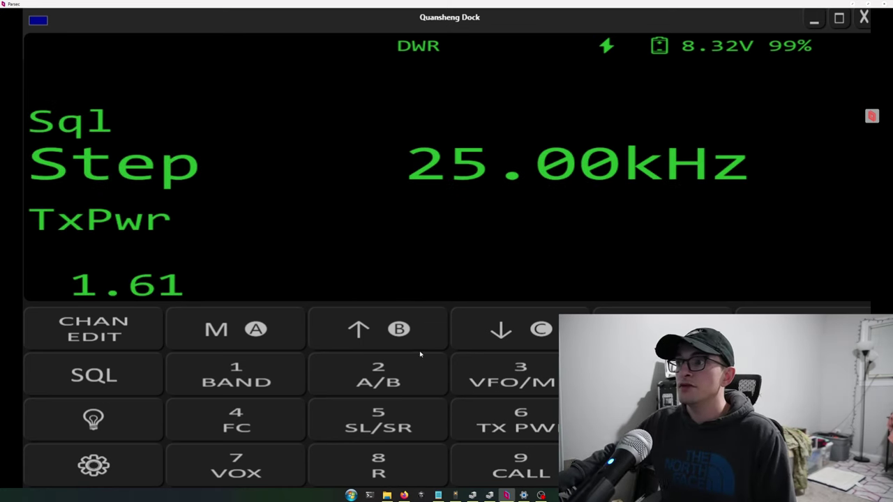
click(372, 330)
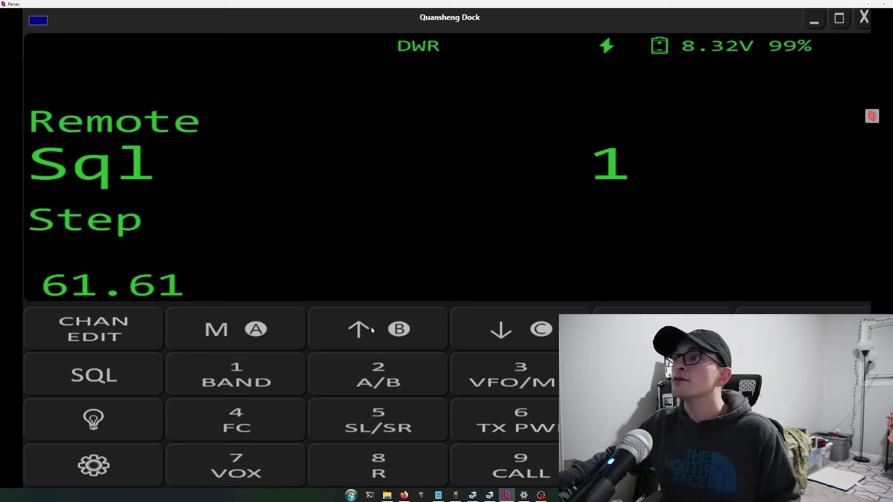
click(372, 330)
click(371, 330)
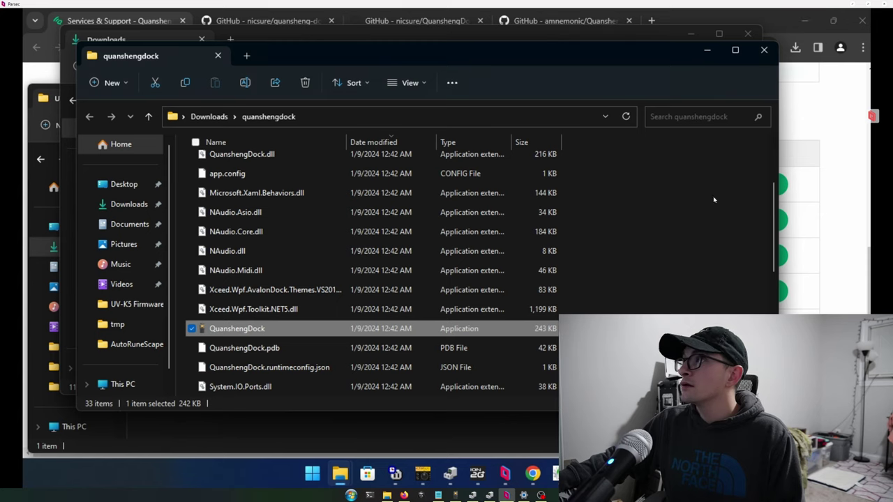
key(alt+F4)
Bring Chrome forward and scroll the README to the 2.5mm Y-cable diagram with the 47k resistor.
click(527, 475)
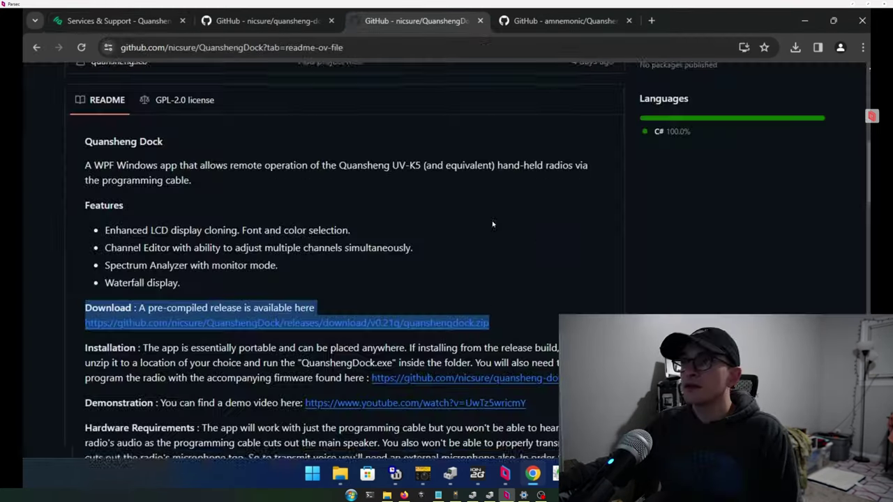
scroll(492, 224, up, 10)
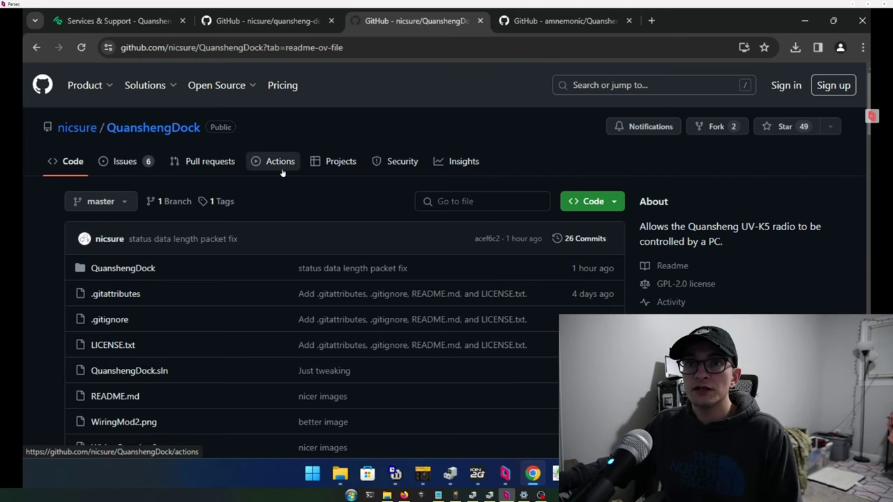
scroll(288, 209, down, 10)
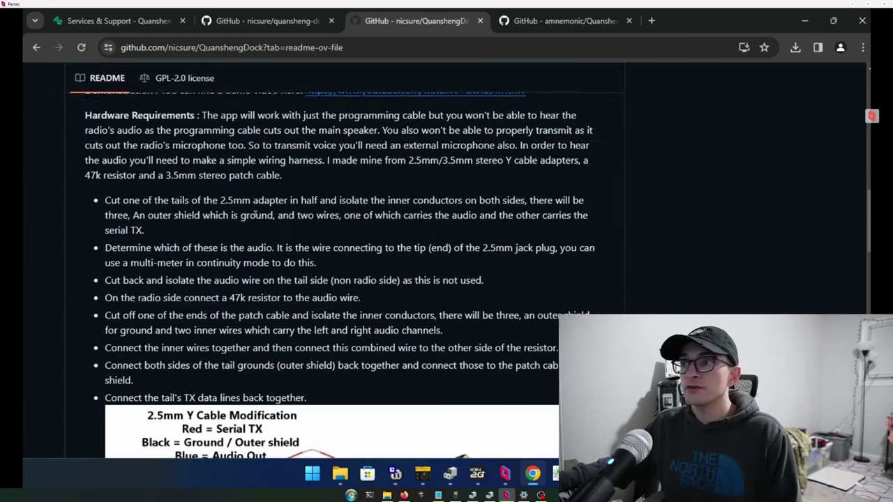
scroll(257, 215, up, 5)
scroll(221, 241, down, 7)
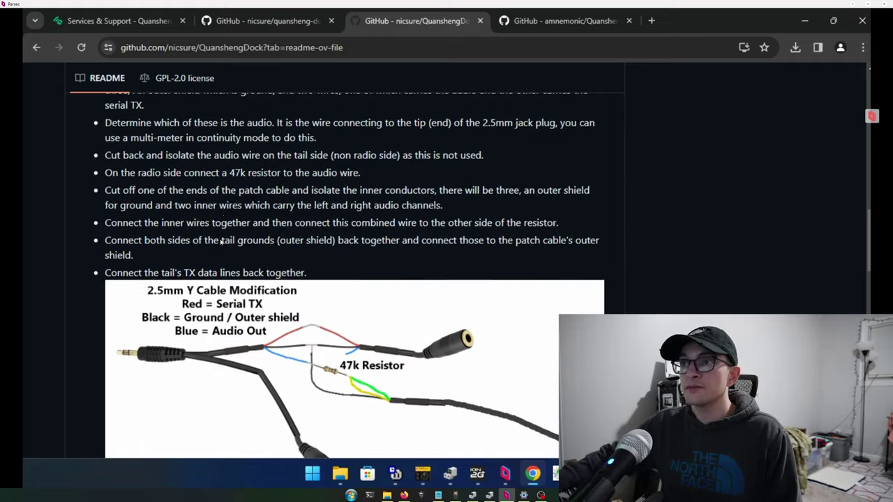
scroll(221, 241, up, 4)
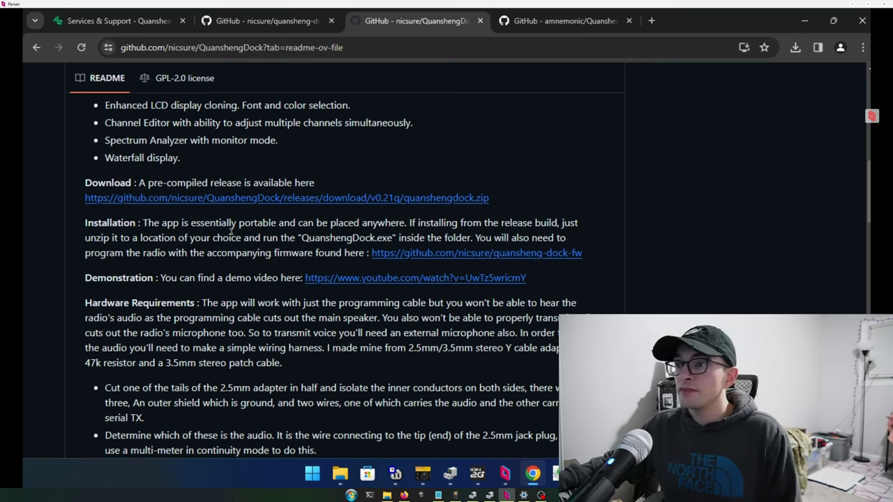
scroll(231, 233, down, 2)
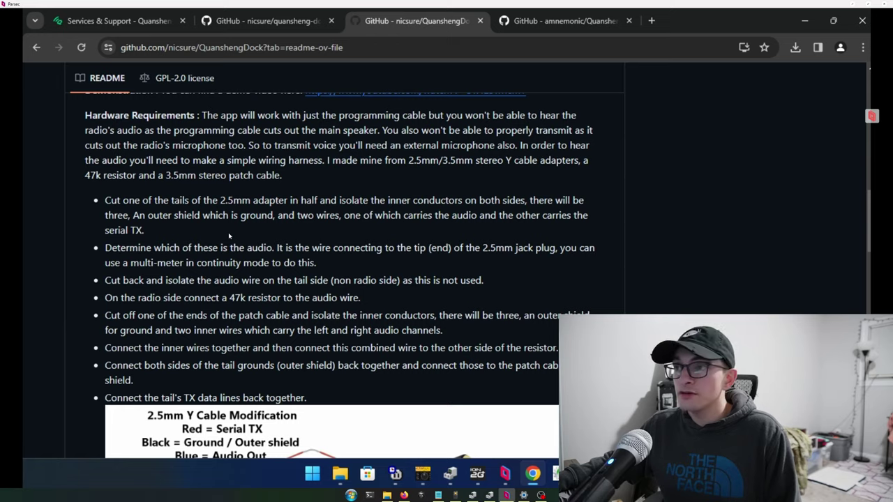
scroll(229, 233, down, 2)
scroll(228, 244, down, 2)
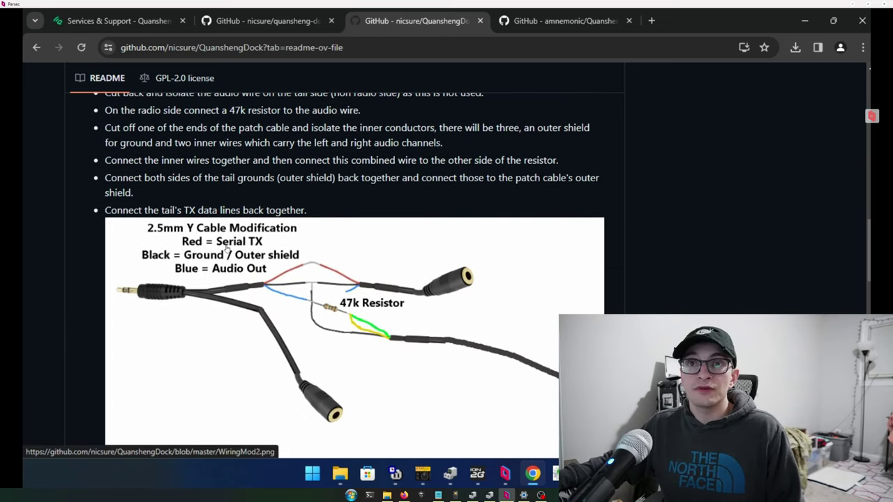
scroll(226, 249, down, 5)
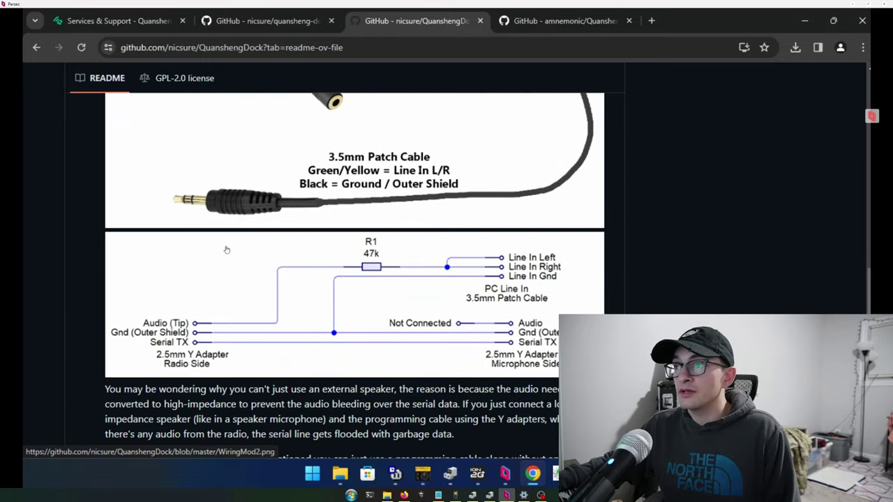
scroll(226, 250, down, 10)
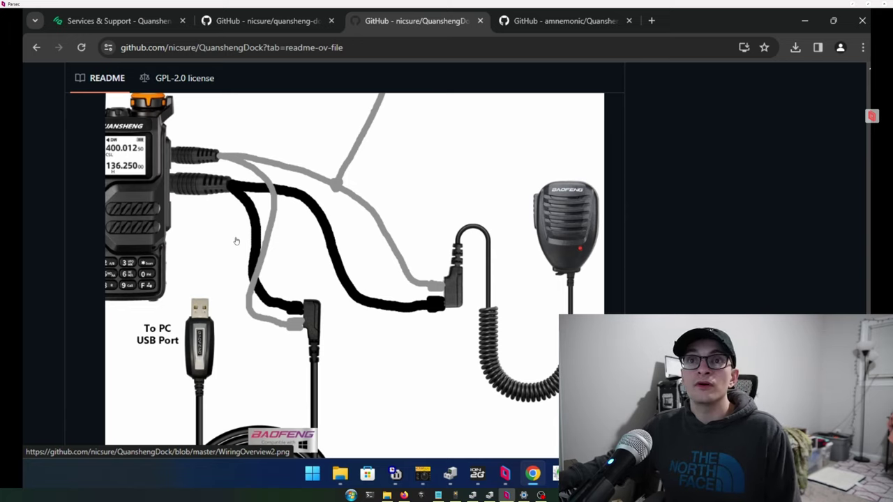
scroll(236, 241, up, 2)
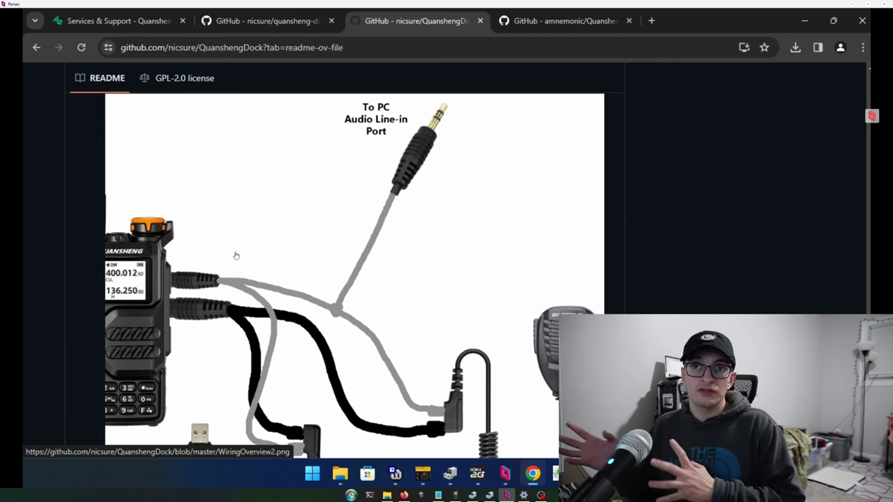
scroll(268, 259, down, 8)
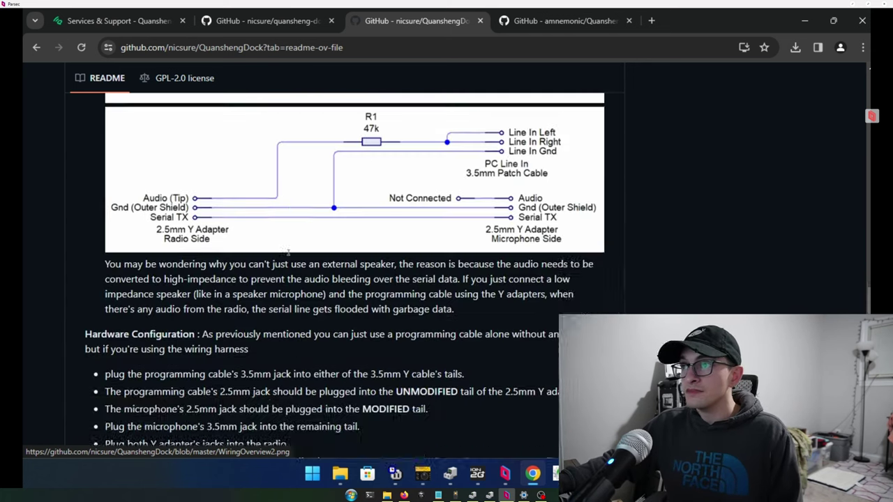
scroll(291, 258, up, 4)
scroll(292, 257, up, 5)
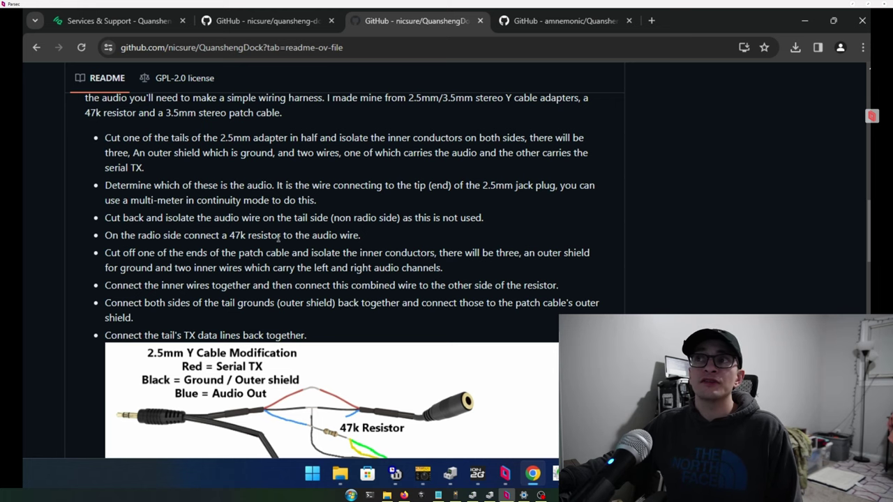
scroll(278, 240, up, 1)
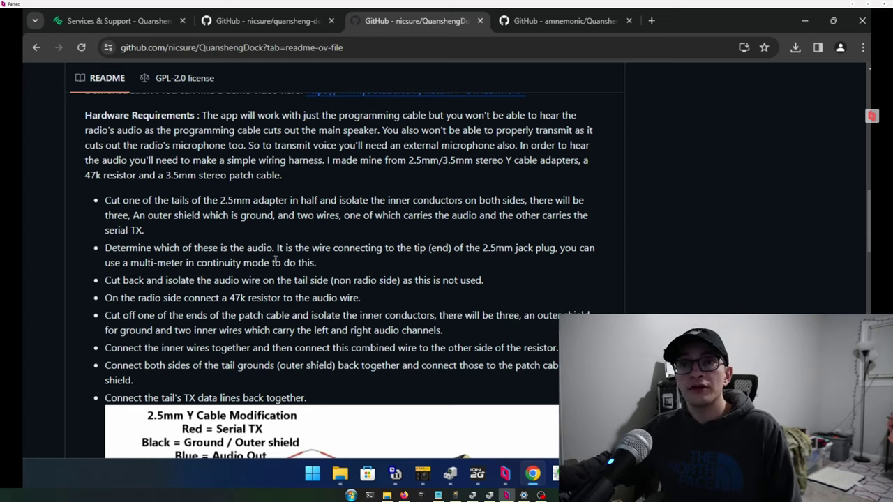
scroll(276, 259, down, 8)
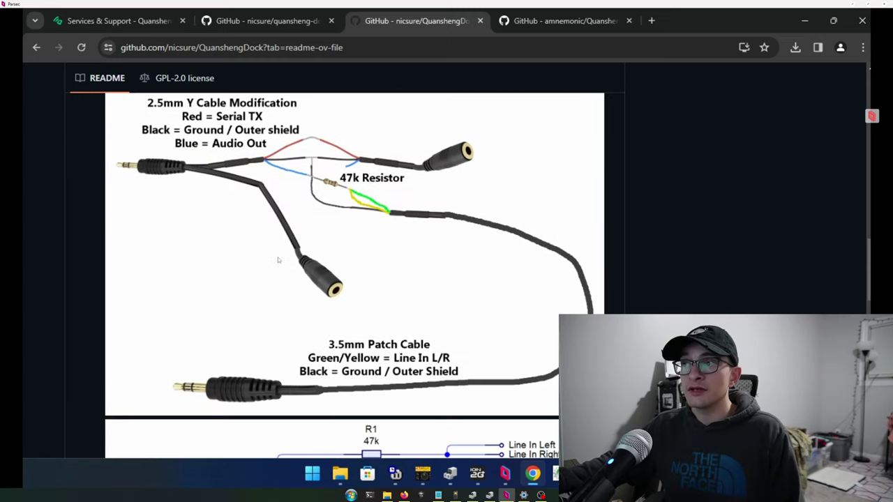
scroll(278, 260, down, 10)
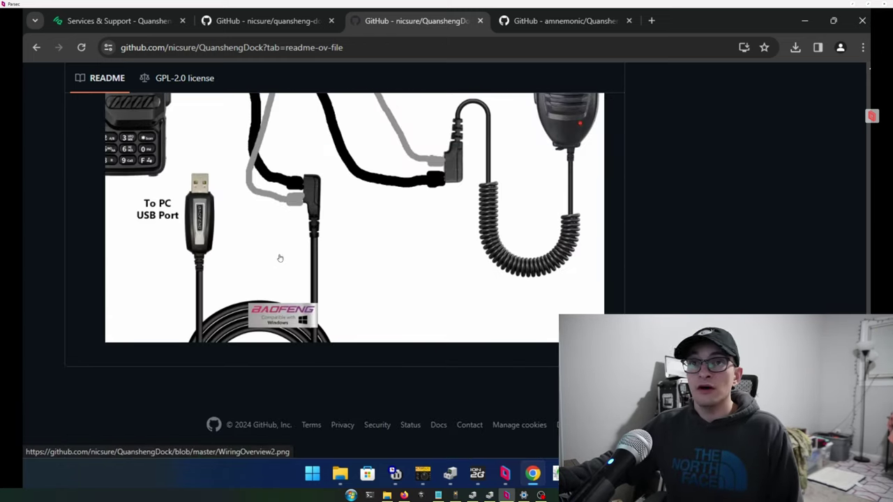
scroll(279, 258, up, 15)
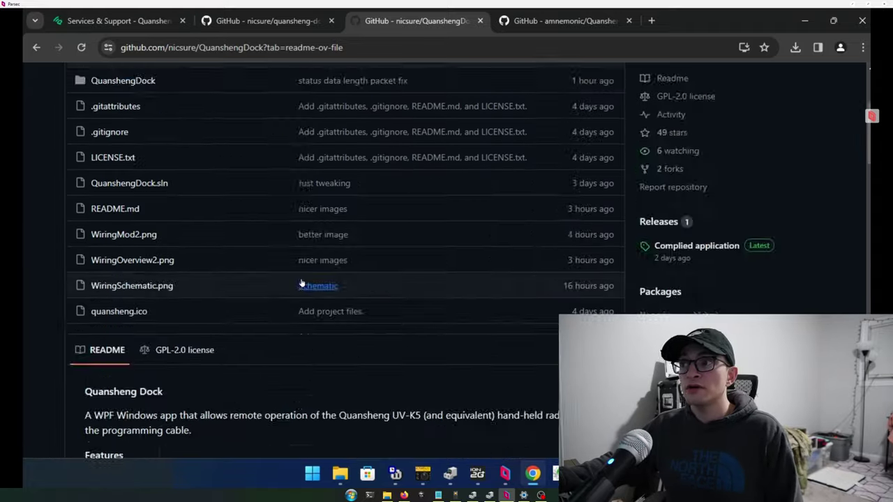
scroll(301, 284, up, 3)
scroll(304, 286, down, 2)
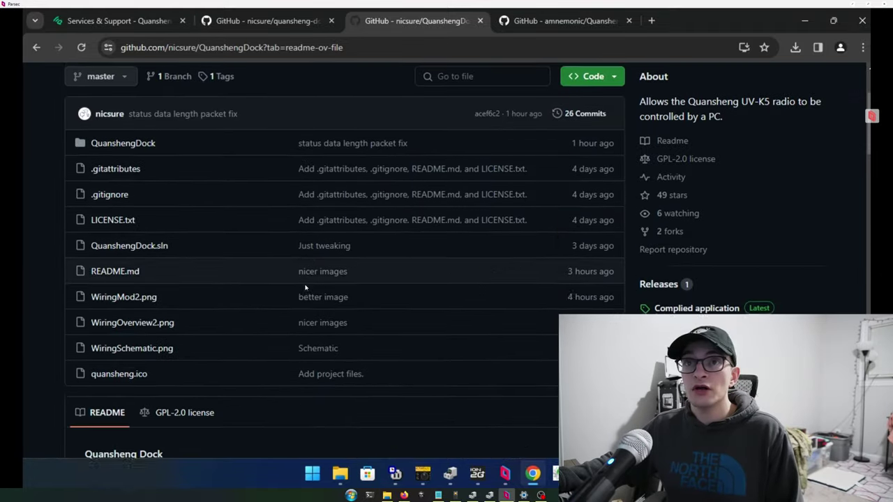
scroll(305, 287, down, 1)
scroll(305, 287, up, 1)
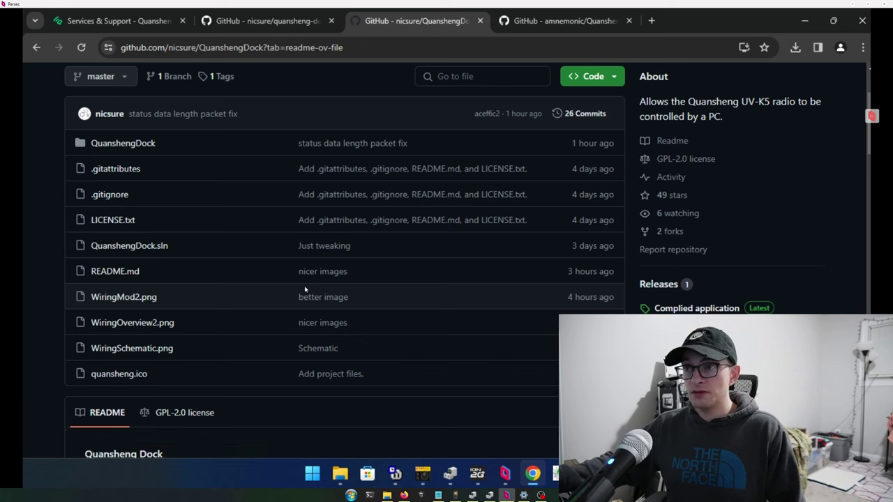